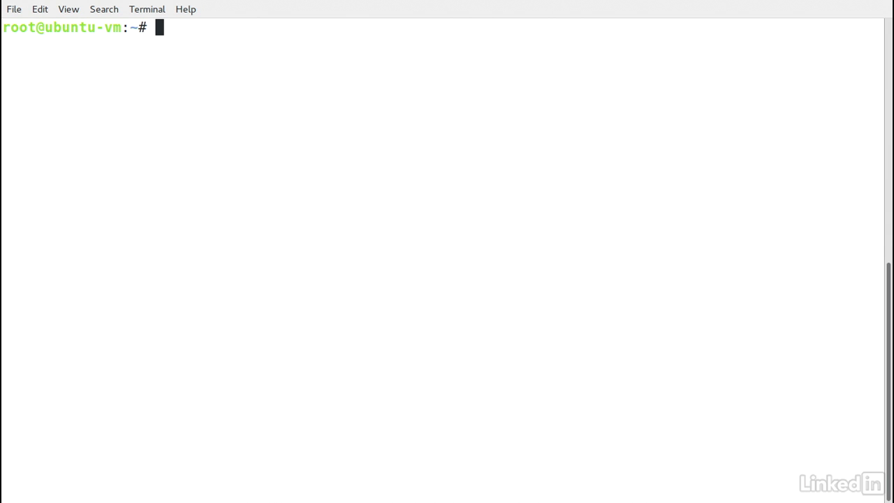
- Install ldap-utils and slapd with apt, confirming the installation with y
text(apt in)
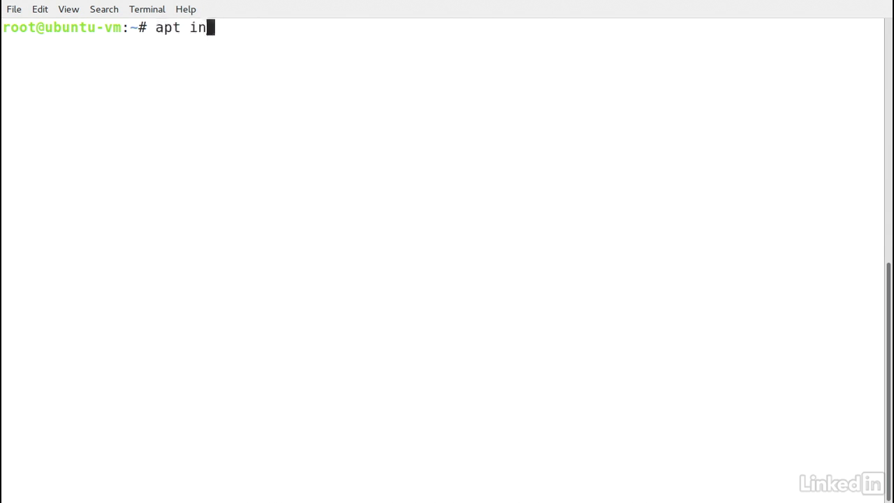
text(stall ld)
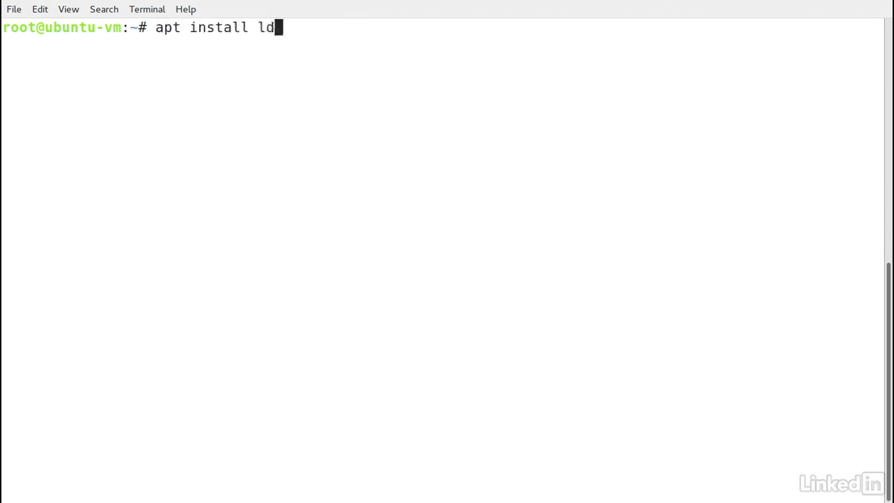
text(ap-utils )
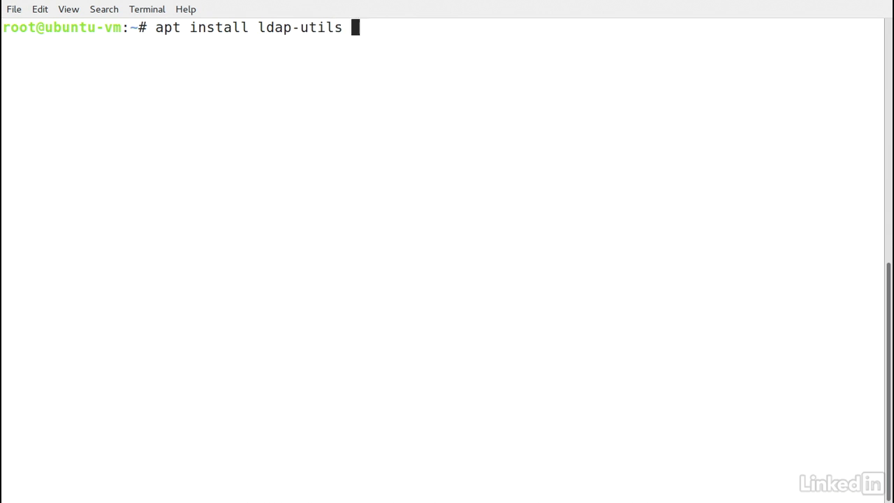
text(slapd)
key(Return)
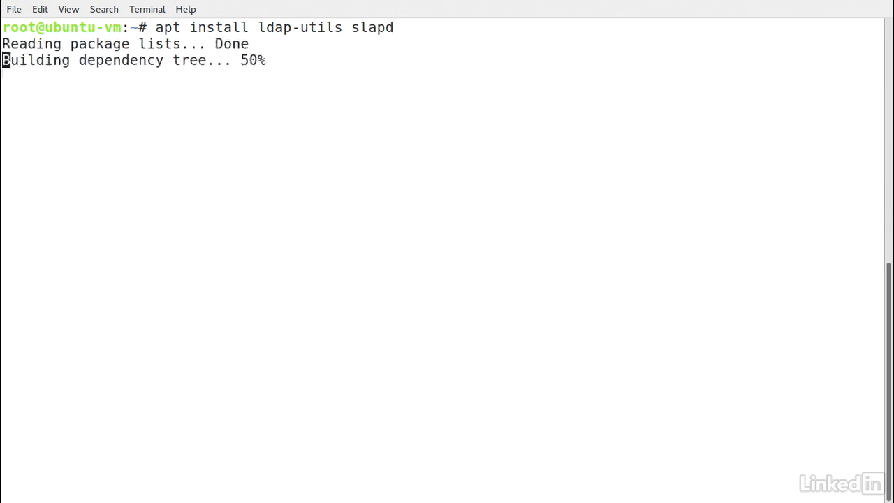
text(y)
key(Return)
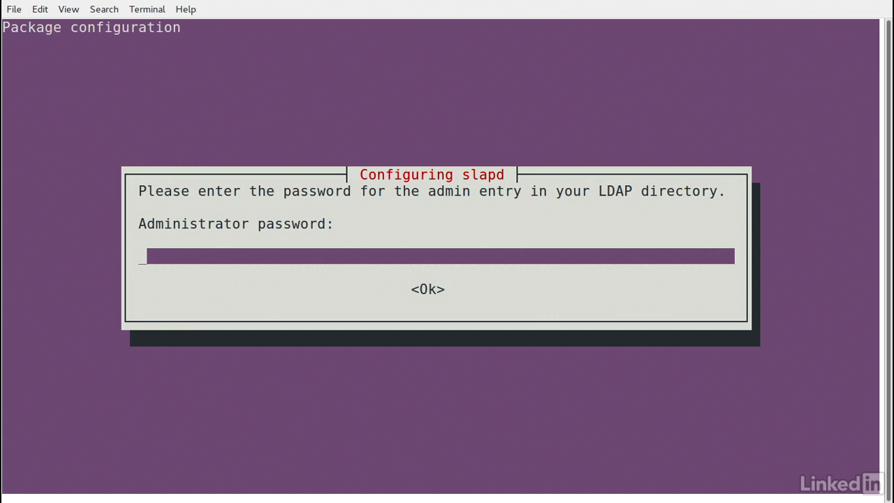
- Enter and confirm the slapd LDAP administrator password
text(*********)
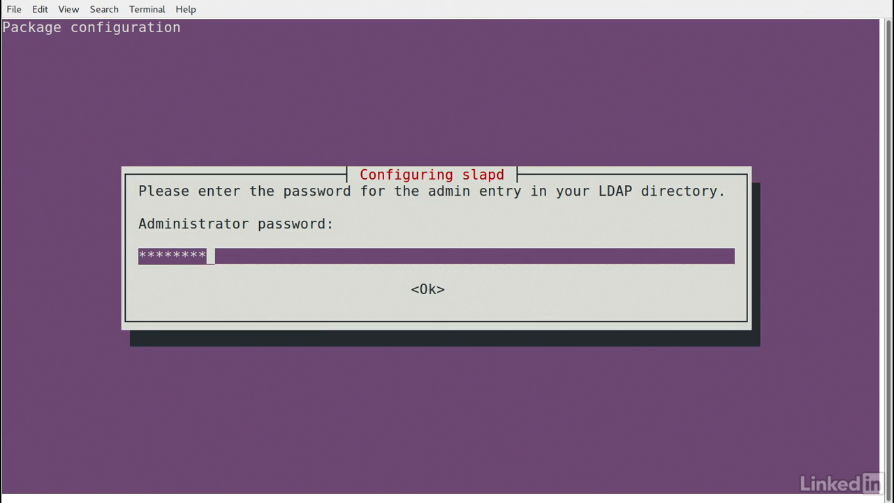
key(Return)
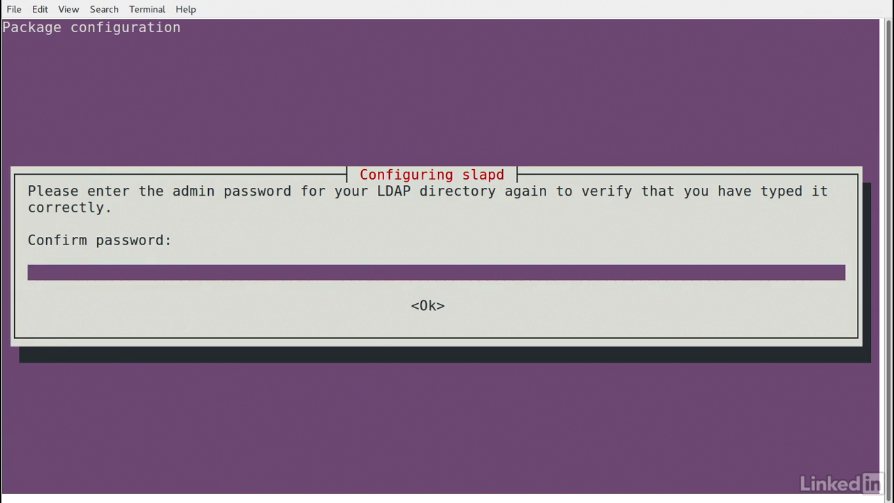
text(*********)
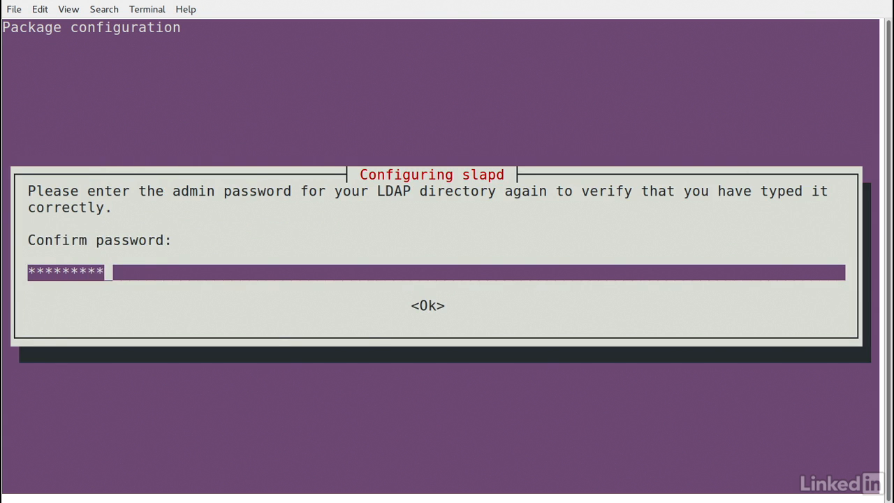
key(Return)
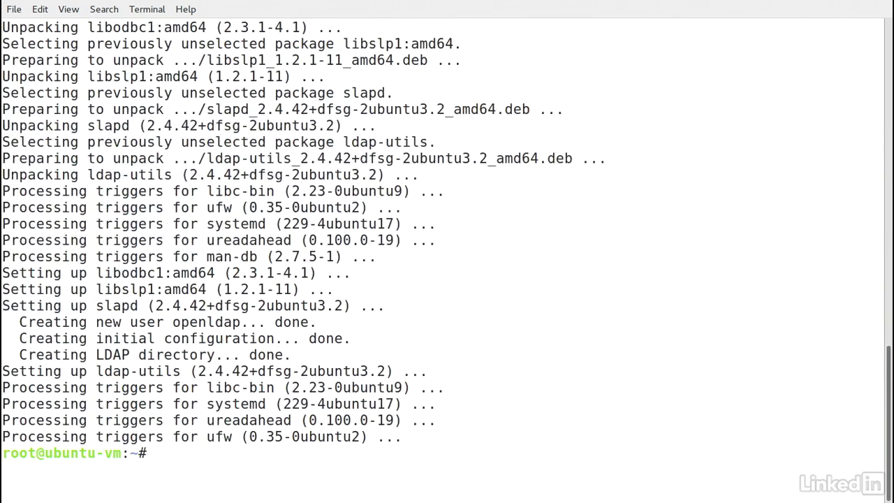
- Reconfigure slapd, keeping the server configuration, with DNS domain example.com and organization example
text(dpkg-reco)
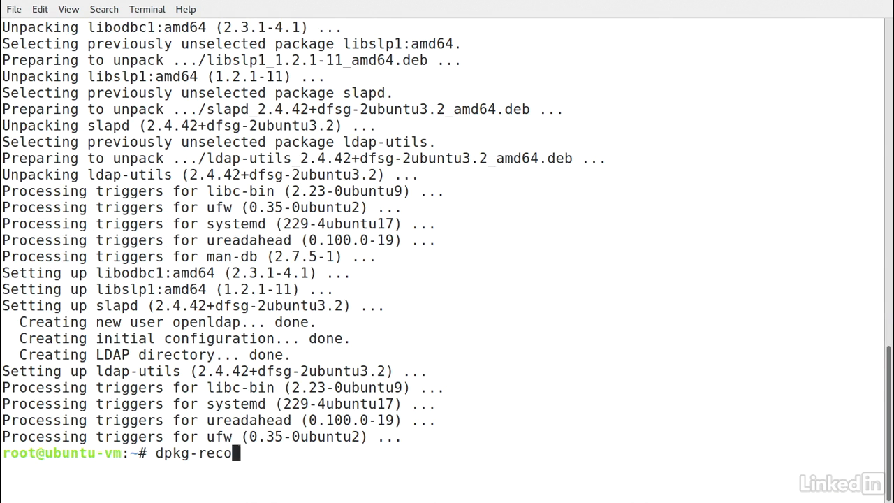
text(nfigure slapd)
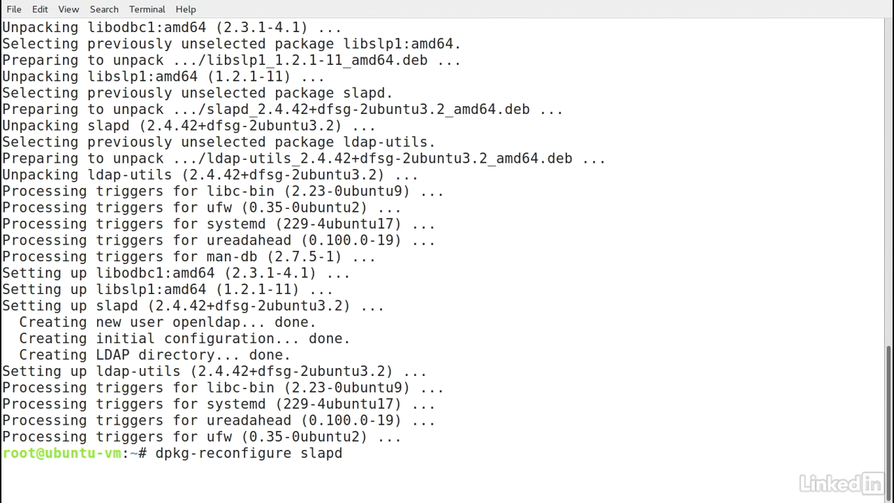
key(Return)
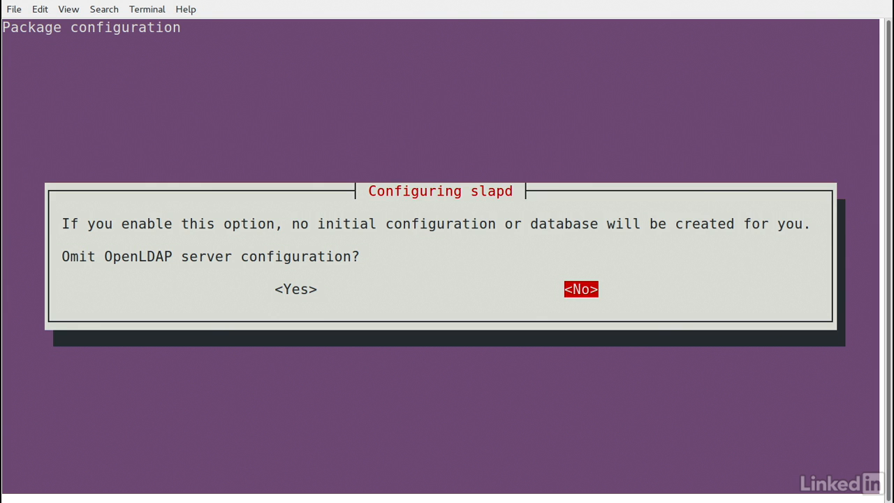
key(Return)
key(BackSpace)
key(BackSpace)
key(BackSpace)
key(BackSpace)
key(BackSpace)
key(BackSpace)
key(BackSpace)
key(BackSpace)
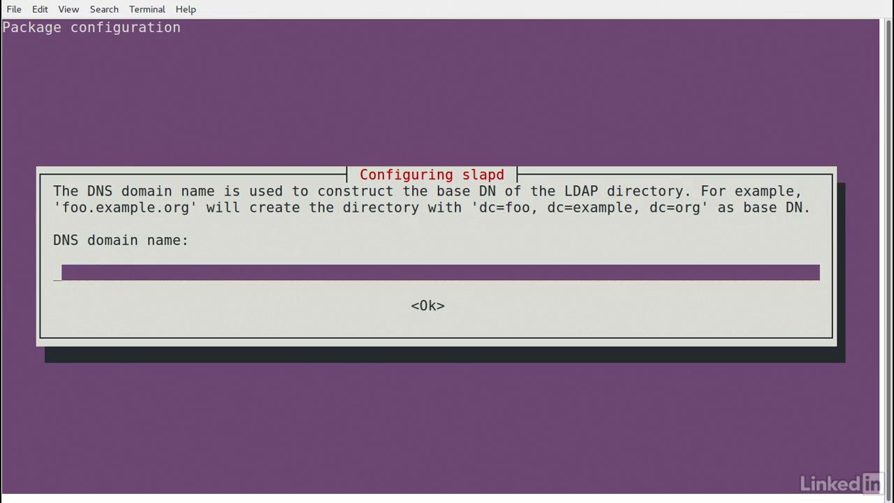
text(example.com)
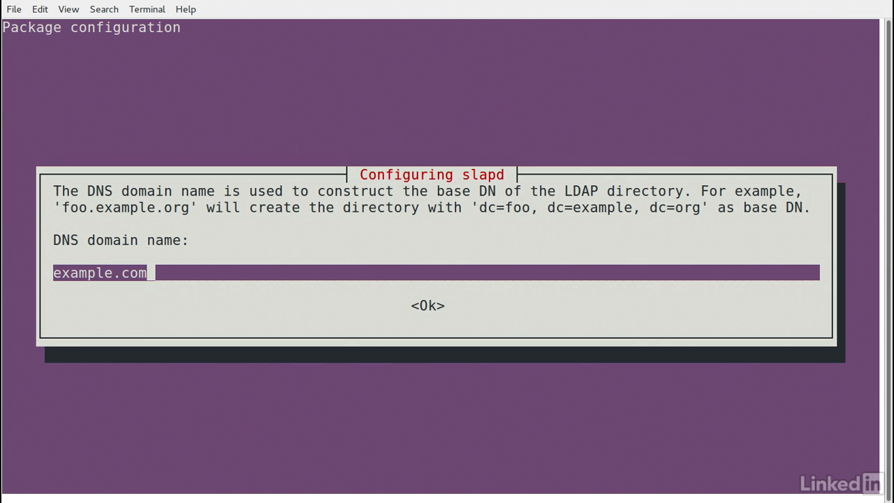
key(Return)
key(BackSpace)
key(BackSpace)
key(BackSpace)
key(BackSpace)
key(BackSpace)
key(BackSpace)
key(BackSpace)
key(BackSpace)
text(example)
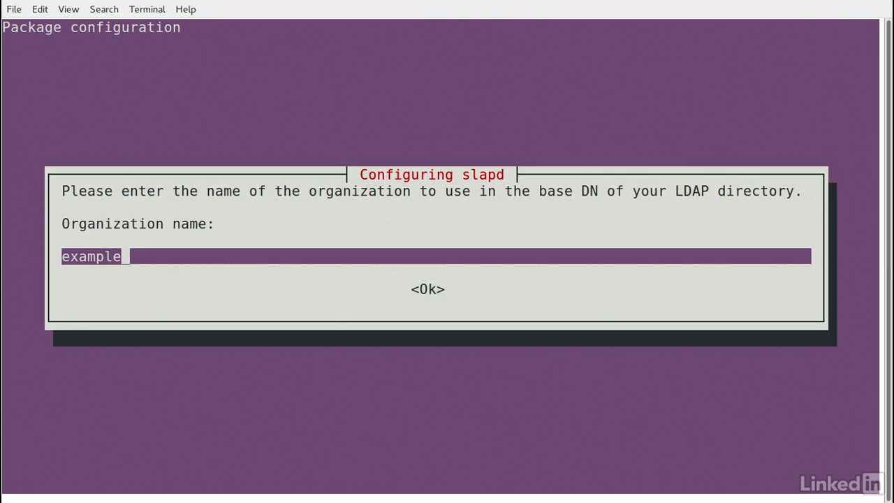
key(Return)
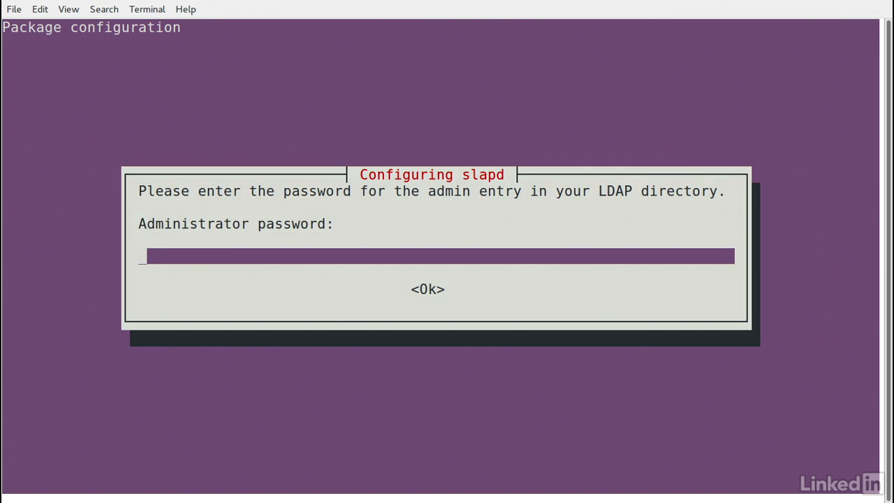
- Set the admin password twice, choose MDB, keep the database on purge, move old files, leave LDAPv2 disabled
text(*********)
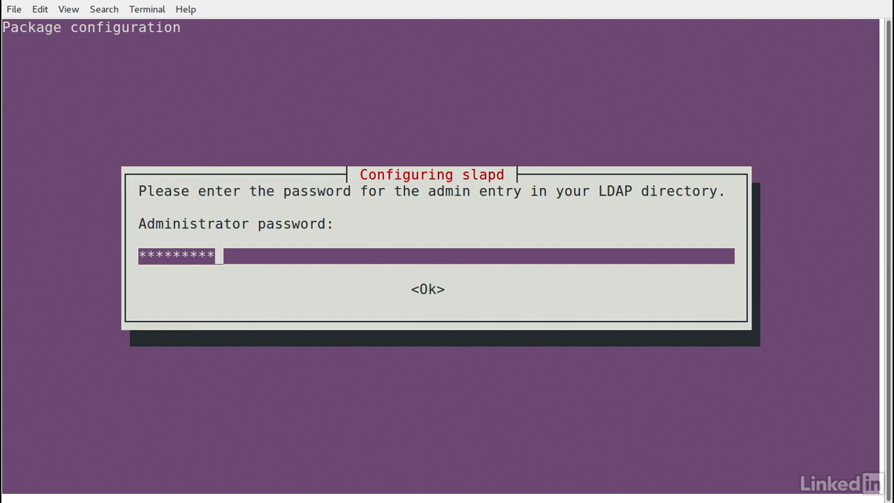
key(Return)
text(*********)
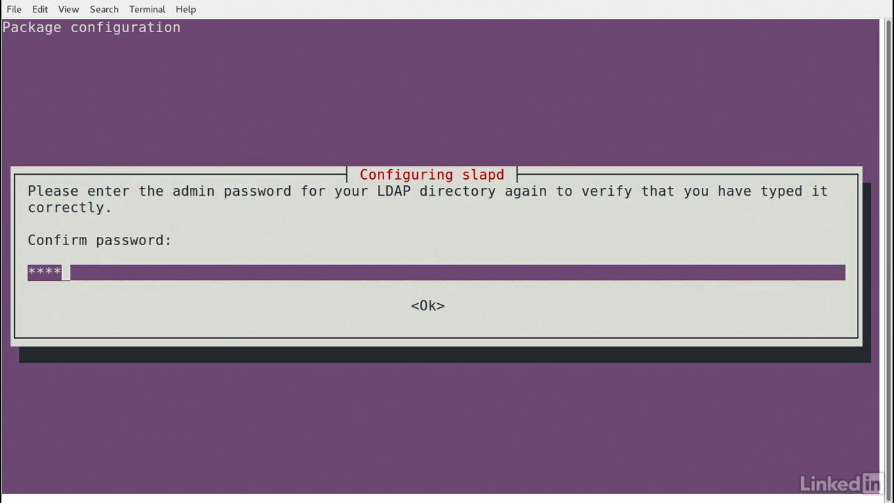
key(Return)
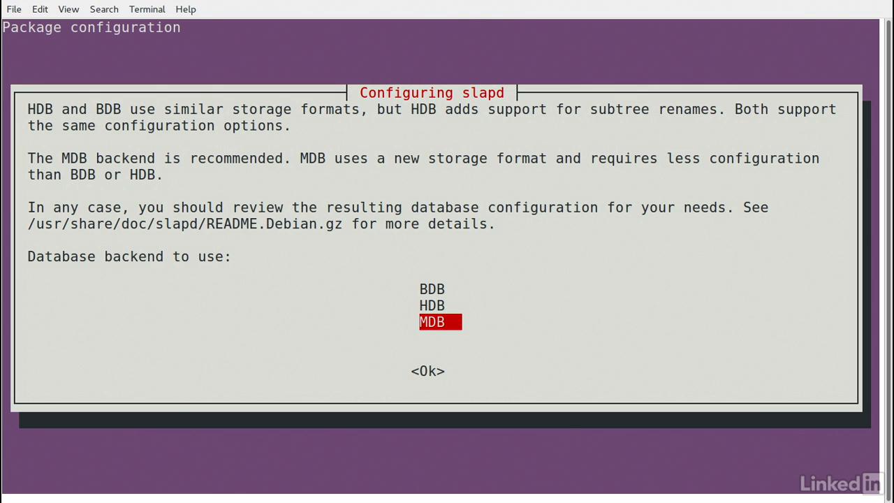
key(Return)
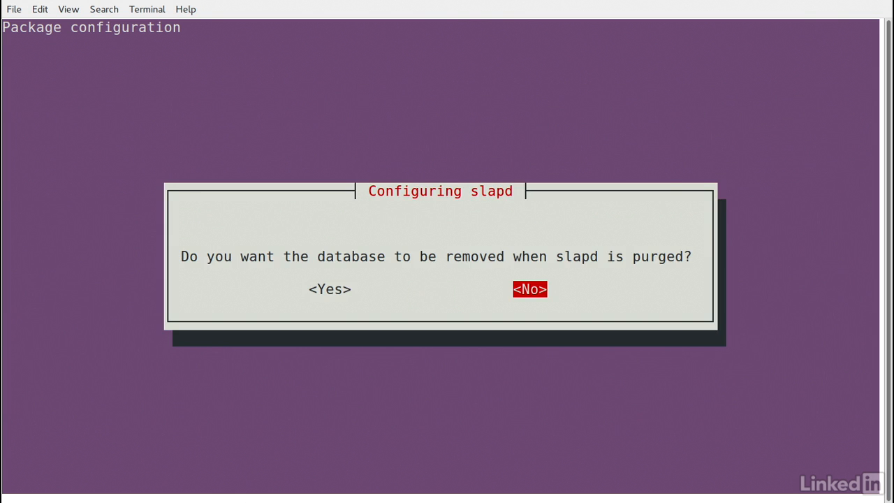
key(Return)
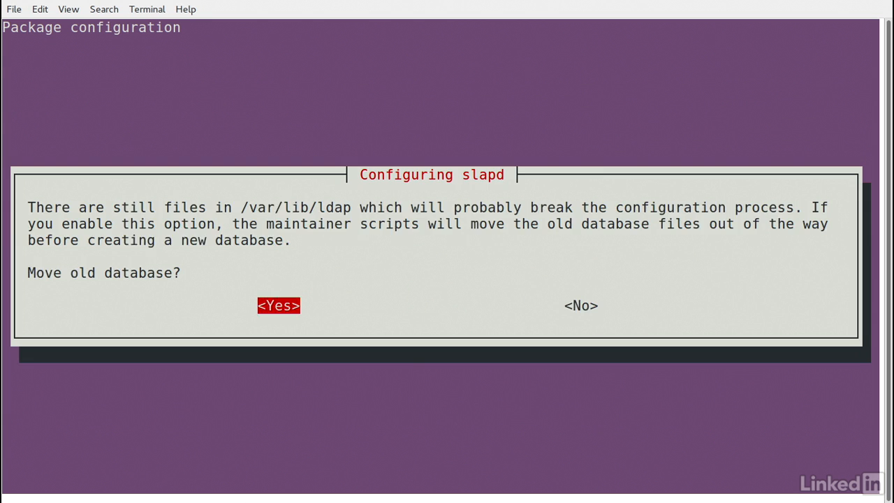
key(Return)
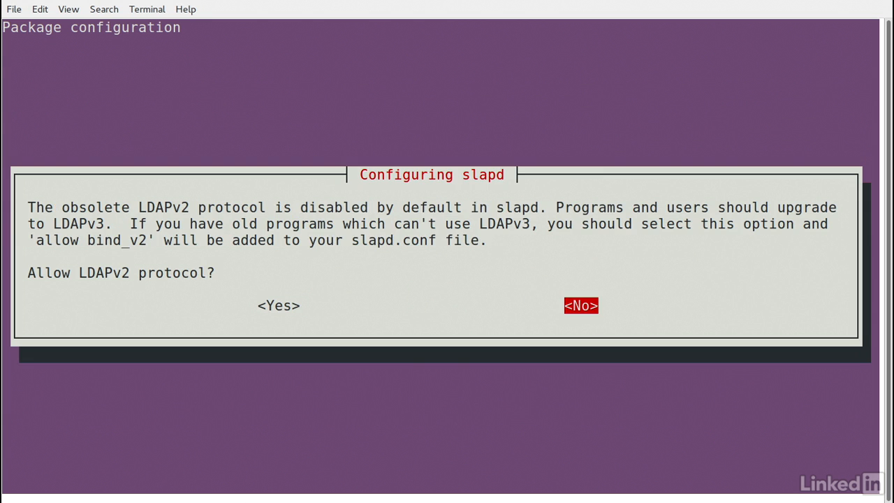
key(Return)
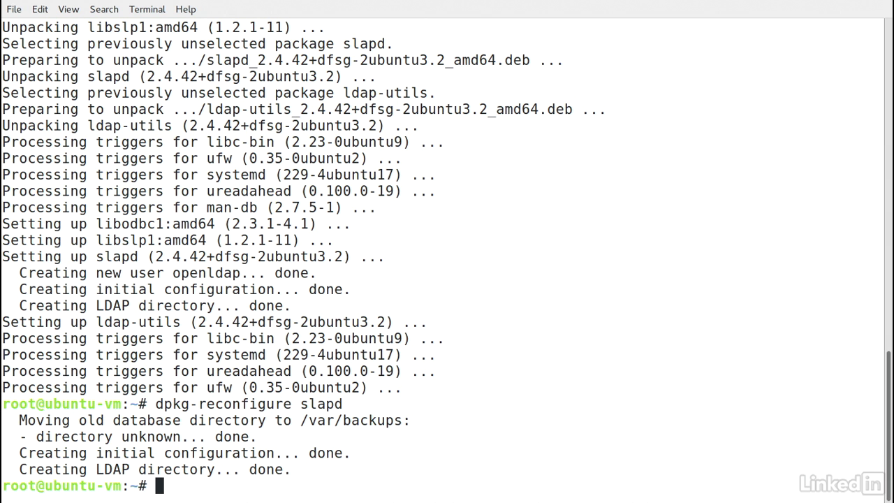
- Install phpldapadmin and its dependencies with apt, answering y
text(apt install ph)
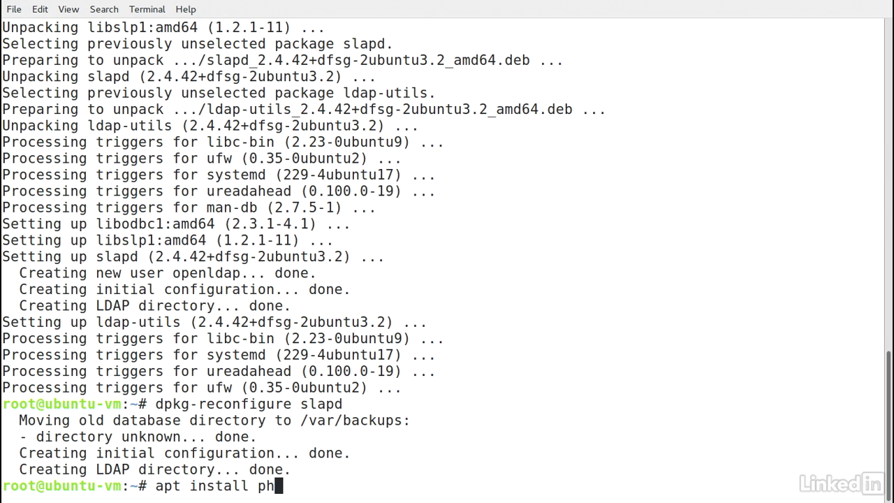
text(pldapadmin)
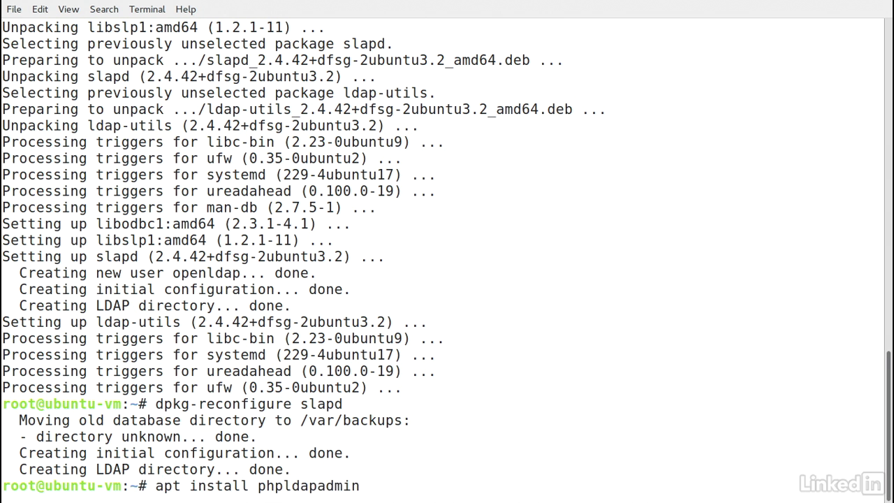
key(Return)
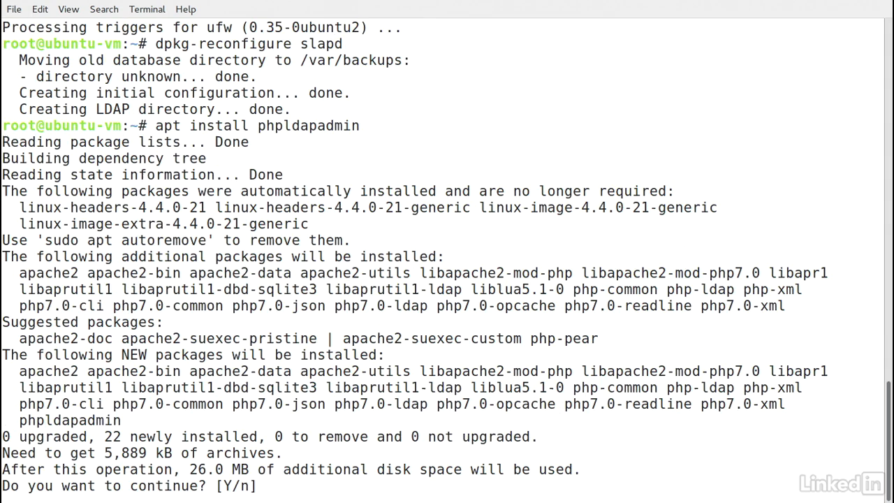
text(y)
key(Return)
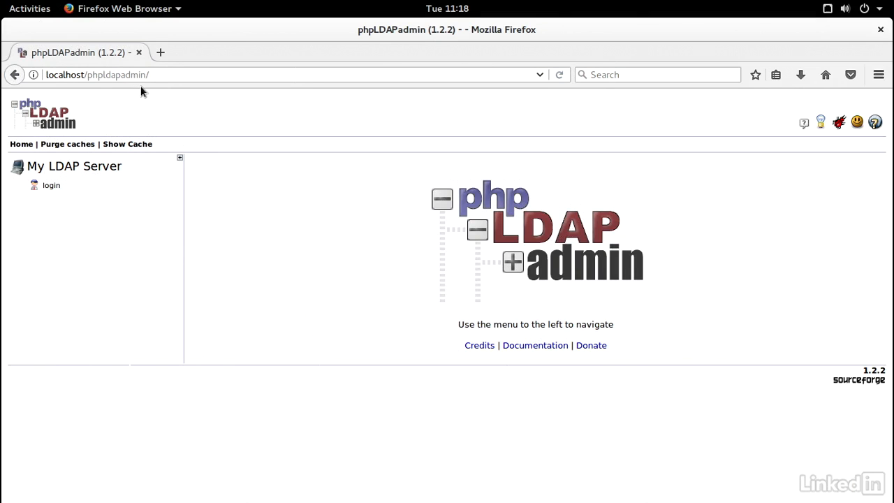
- Log in to phpLDAPadmin as admin with the admin password and expand dc=example,dc=com
click(52, 185)
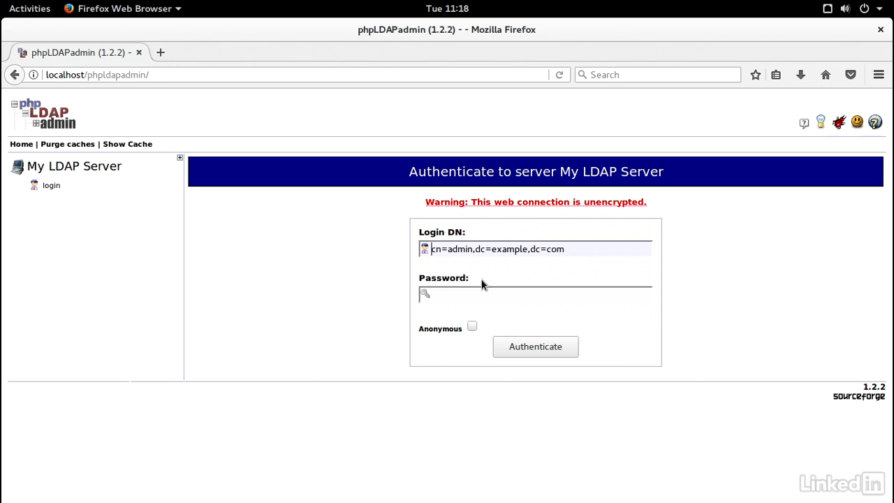
click(493, 294)
text(password1)
click(519, 345)
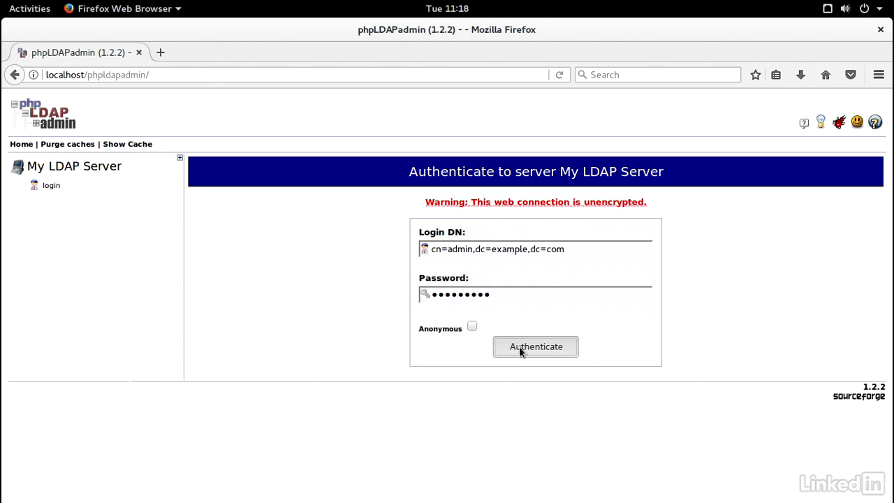
click(220, 229)
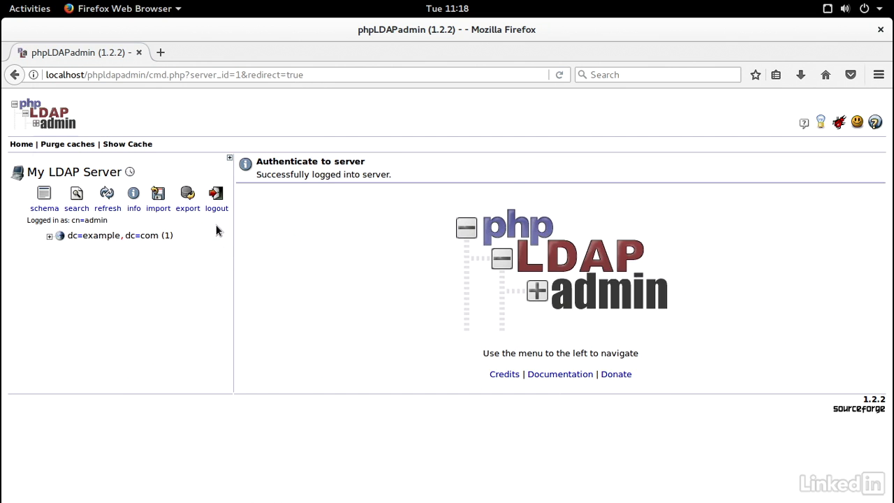
click(49, 238)
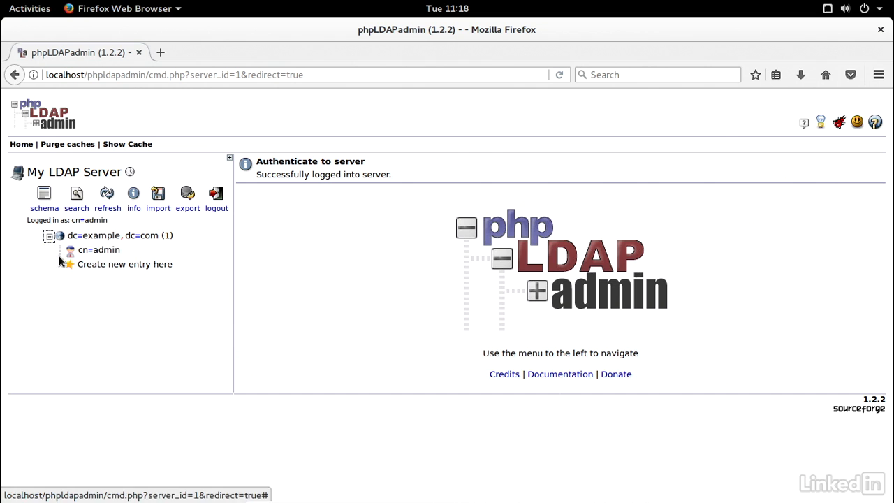
- Create a Generic: Posix Group named People under dc=example,dc=com, commit it, and open cn=People
click(121, 264)
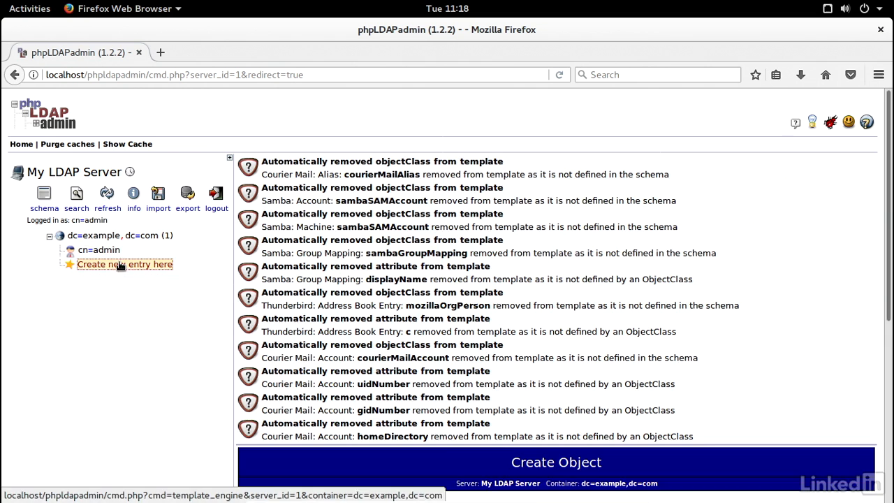
drag(884, 204, 889, 396)
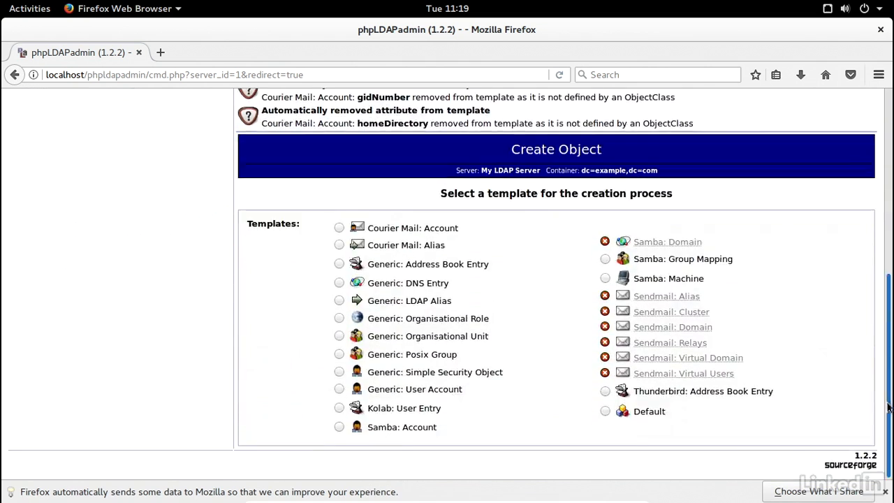
click(339, 354)
click(523, 340)
text(People)
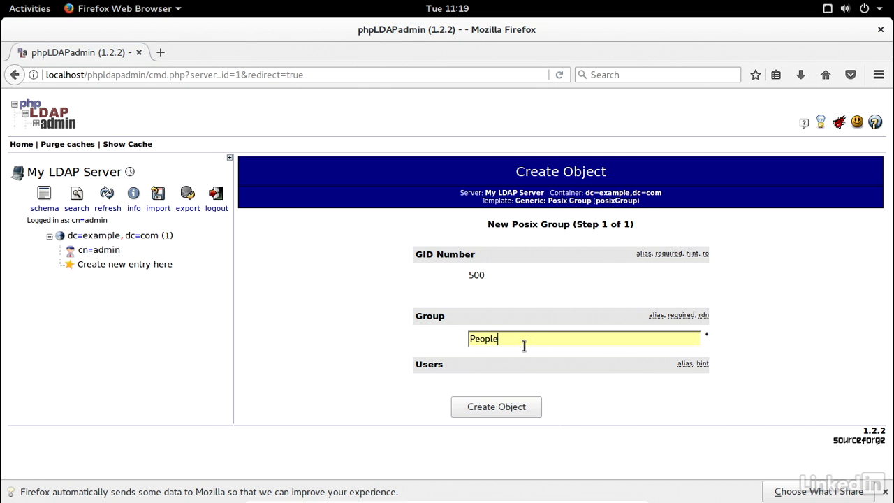
click(518, 407)
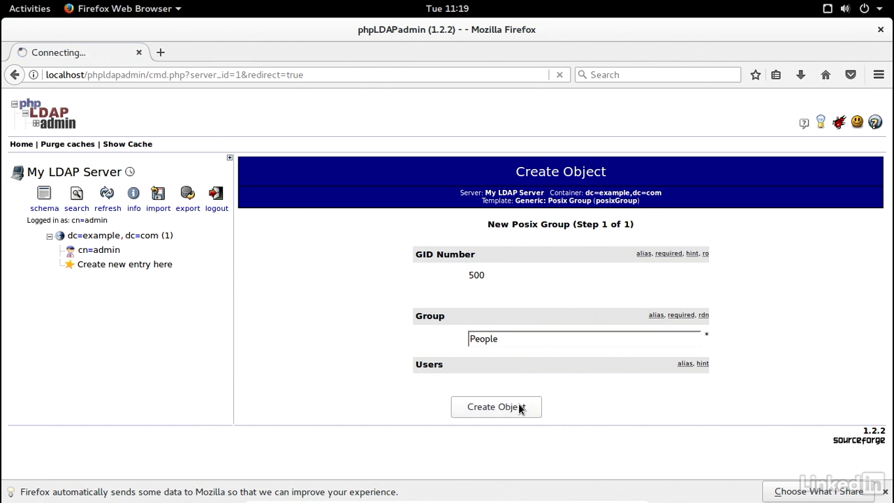
click(546, 351)
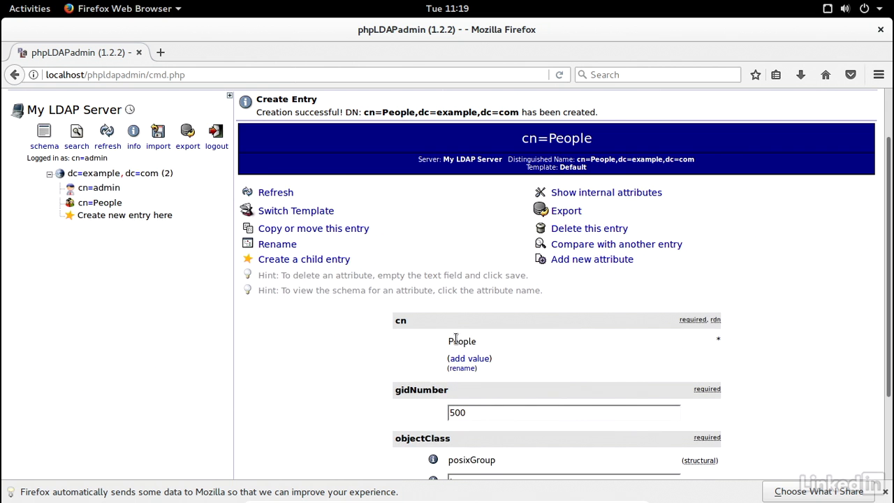
click(101, 202)
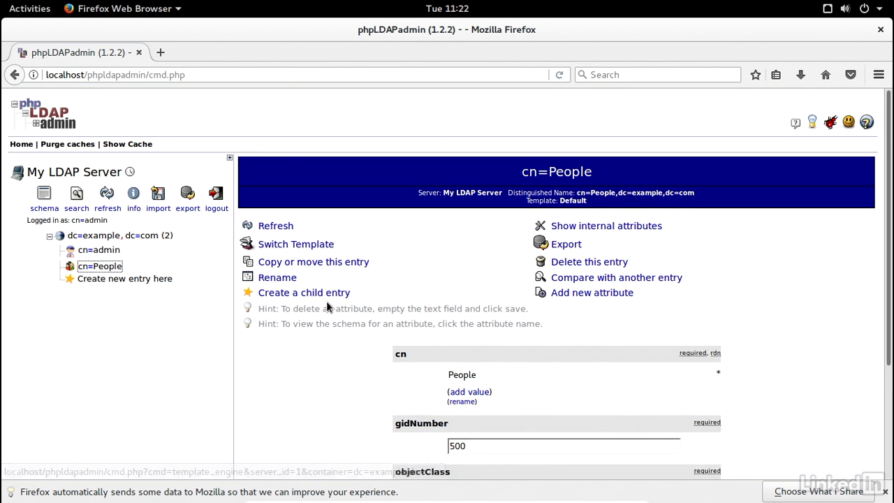
- Start a Generic: User Account child under cn=People with the user's first name and GID People
click(327, 294)
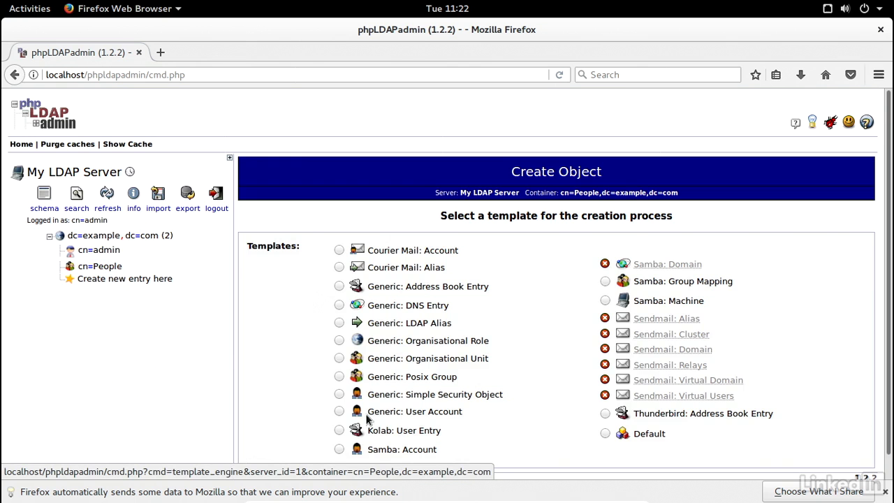
drag(462, 412, 357, 417)
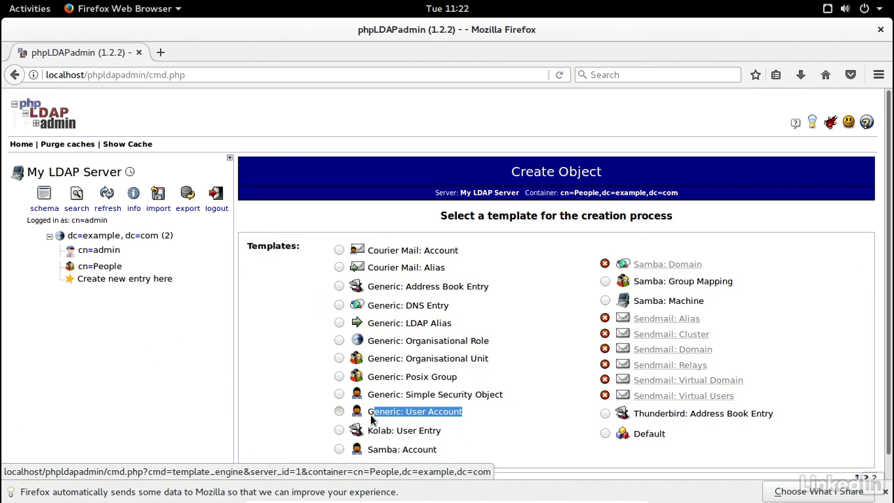
click(338, 411)
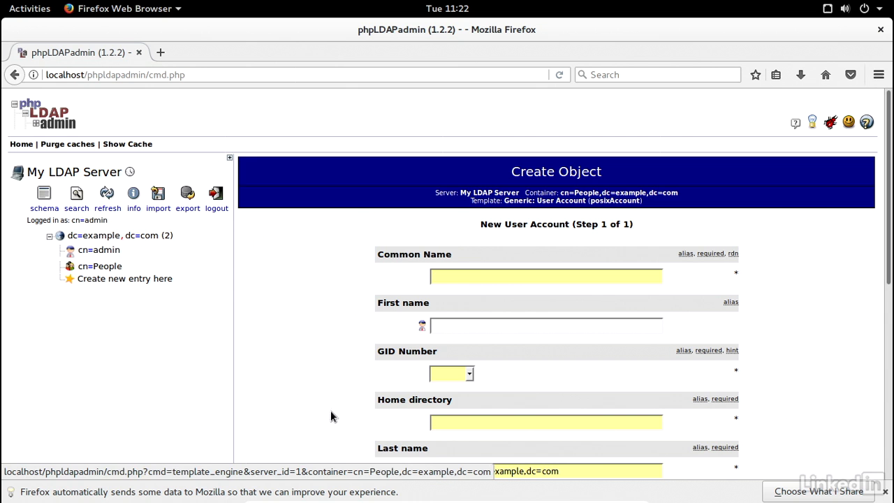
click(484, 276)
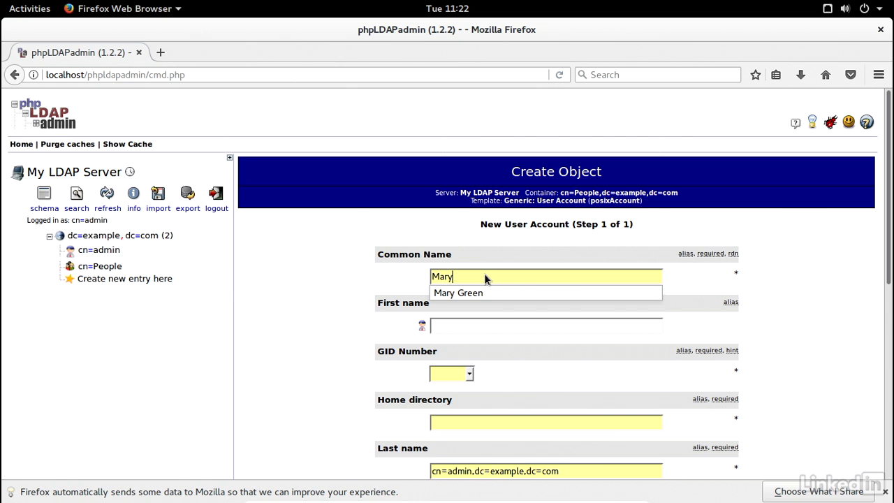
key(Escape)
click(462, 326)
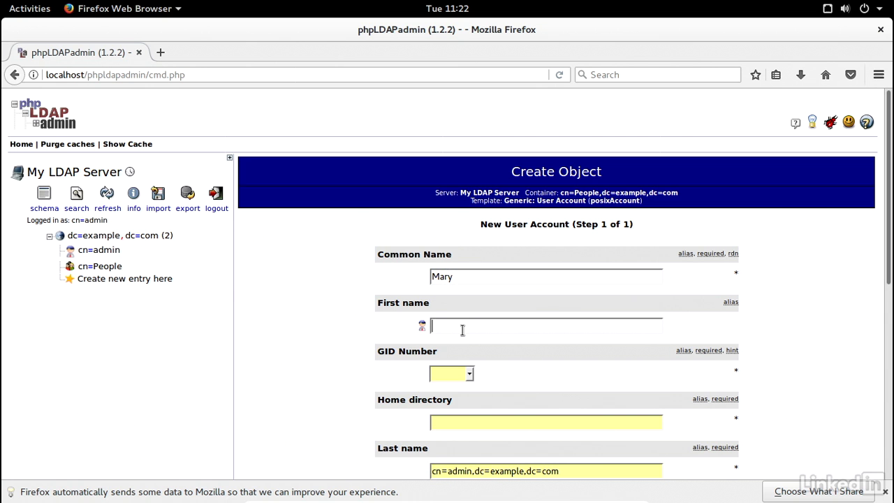
key(Escape)
click(469, 374)
click(460, 390)
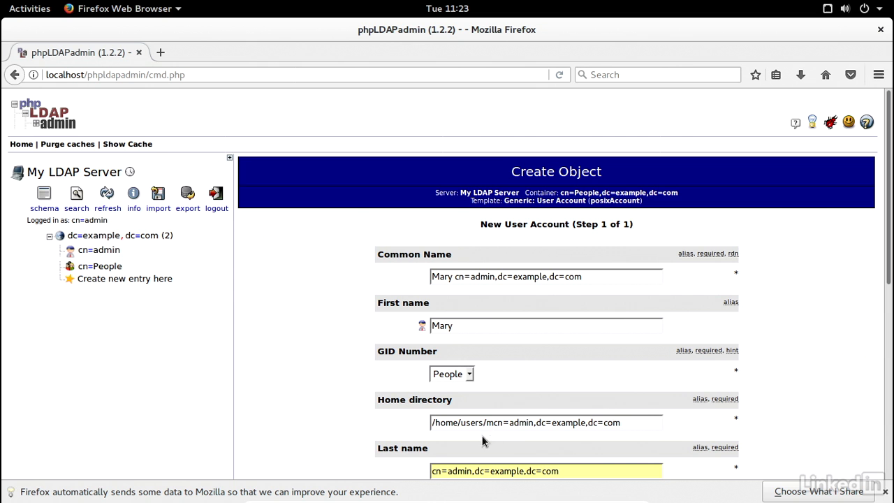
- Trim the home directory to /home/users, correct the user's last name, and select the prefilled password
drag(483, 422, 643, 425)
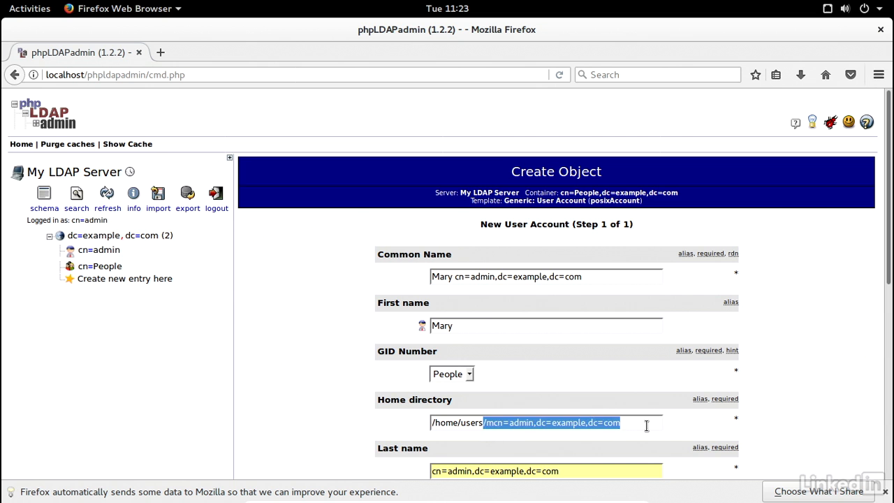
key(BackSpace)
click(378, 435)
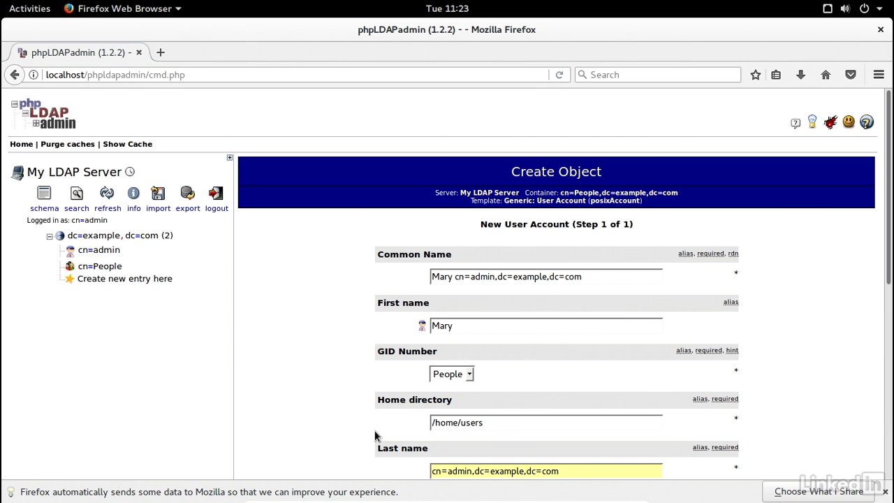
scroll(402, 421, down, 2)
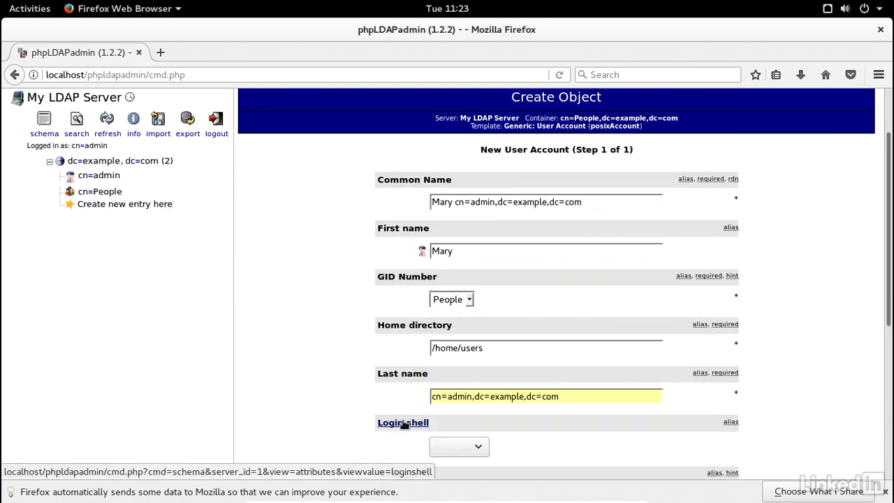
triple_click(449, 396)
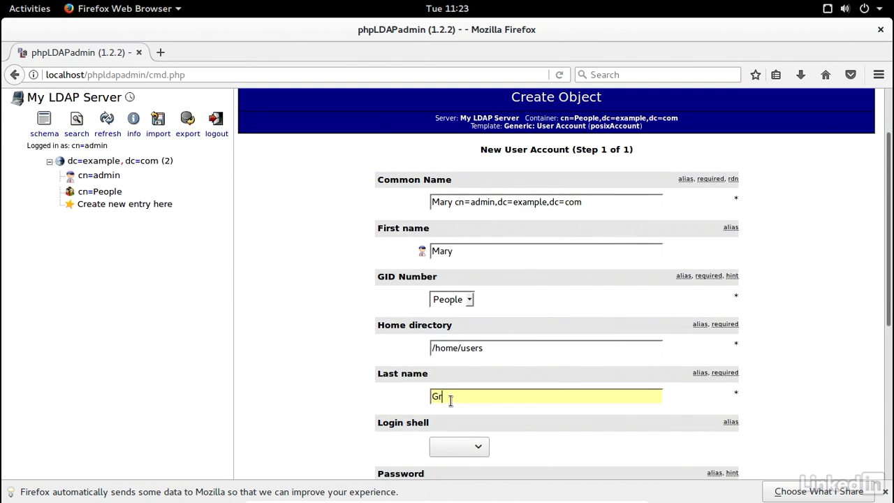
click(786, 381)
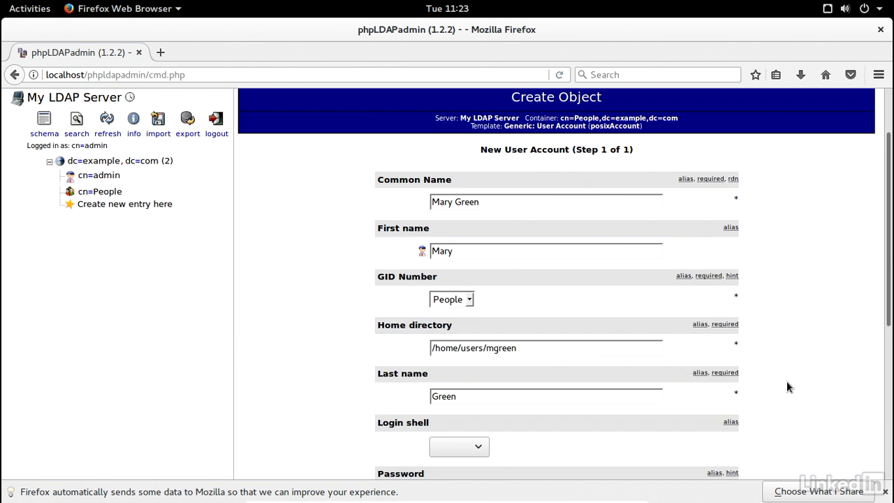
scroll(786, 381, down, 6)
double_click(498, 275)
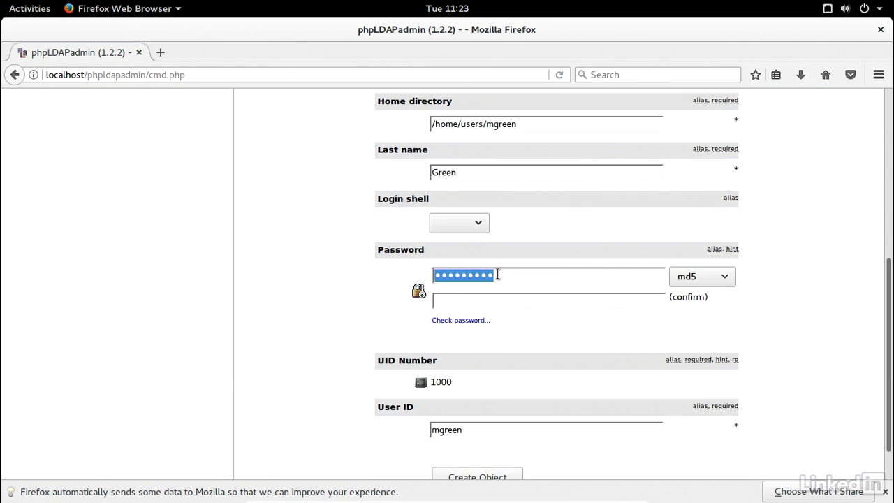
- Enter and confirm the new user's password, leaving the generated user ID unchanged
text(••••••)
key(Tab)
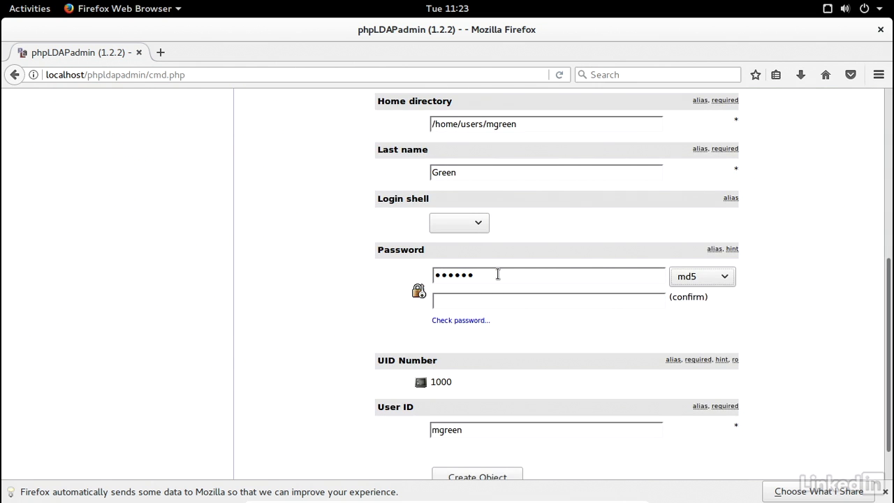
key(Tab)
text(••••••)
double_click(462, 429)
click(467, 405)
drag(468, 429, 428, 429)
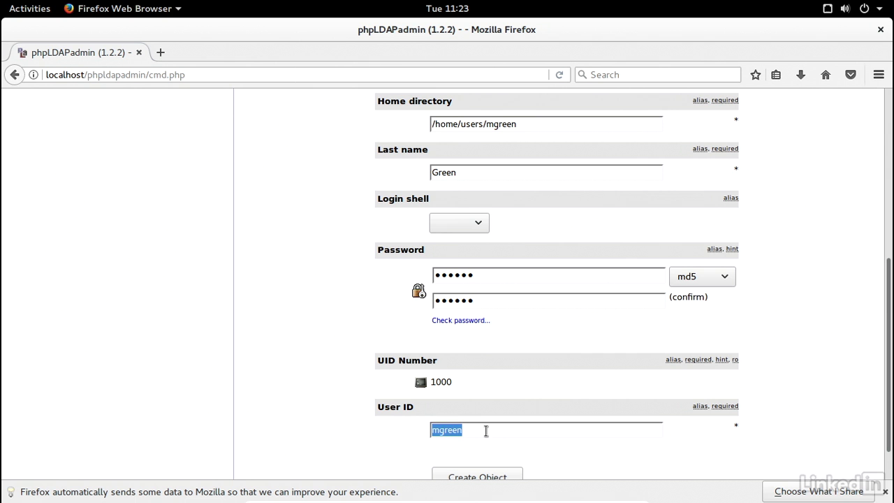
click(518, 445)
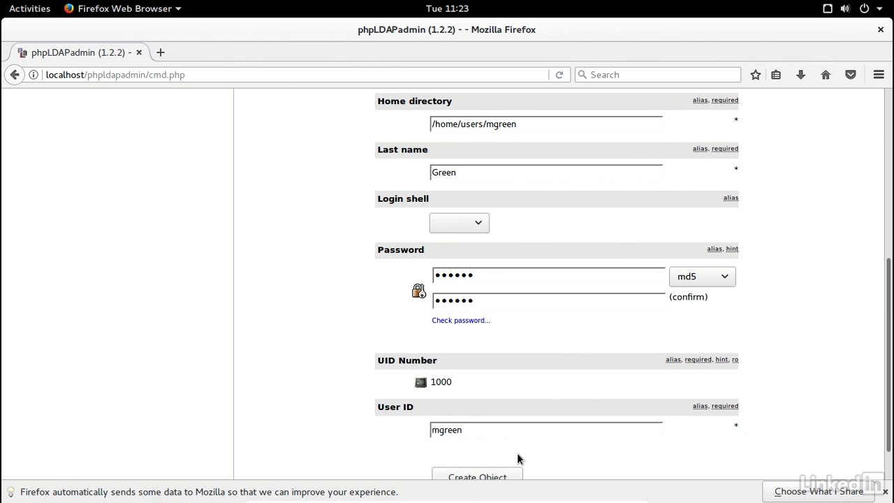
- Submit the user account, decline saving the password, and commit the new entry under cn=People
scroll(530, 455, down, 1)
click(503, 431)
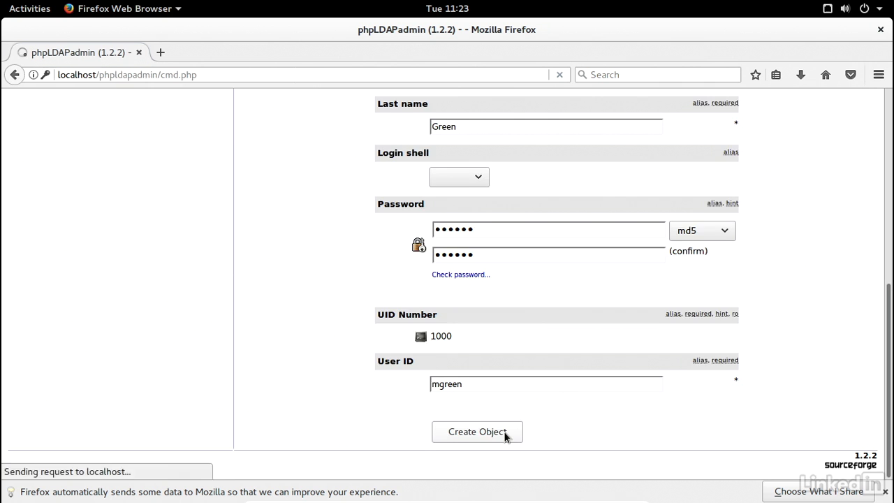
click(117, 220)
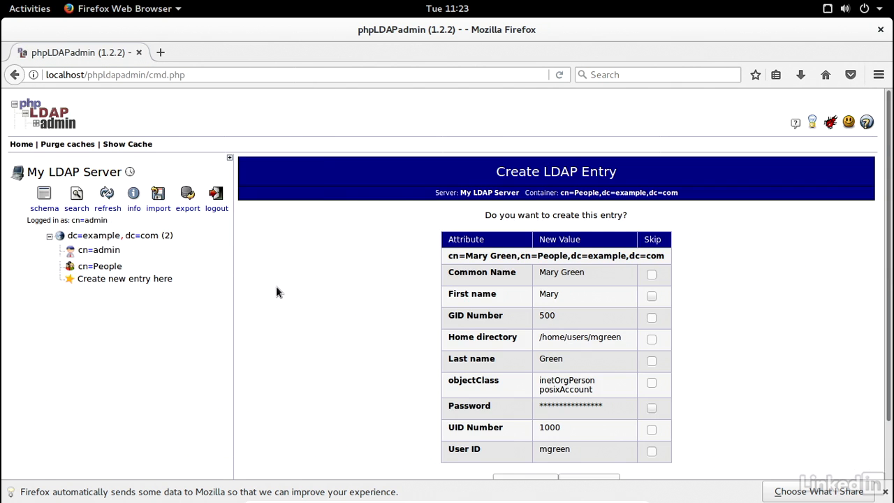
scroll(499, 397, down, 2)
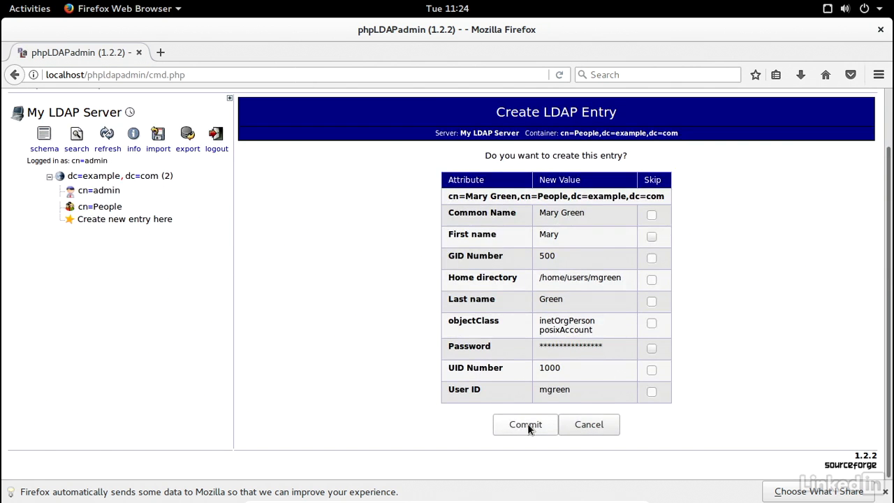
click(527, 426)
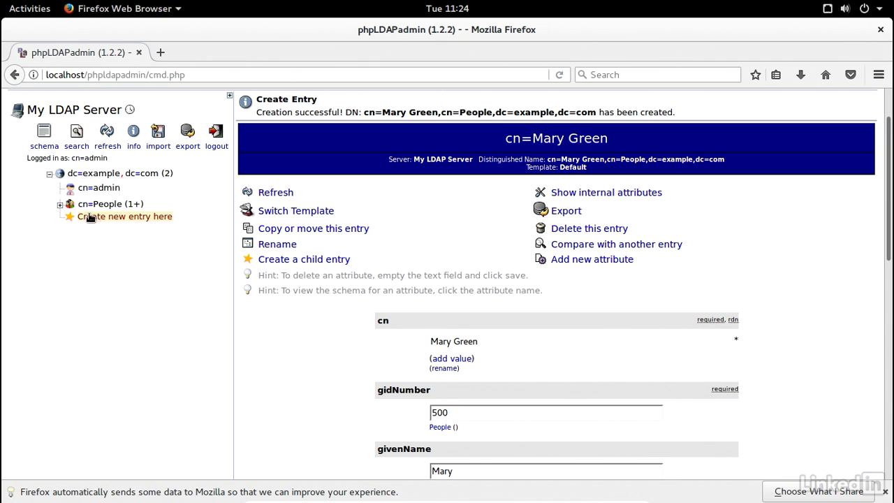
- Open the new user under cn=People and change its uidNumber from 1000 to 10001
click(60, 205)
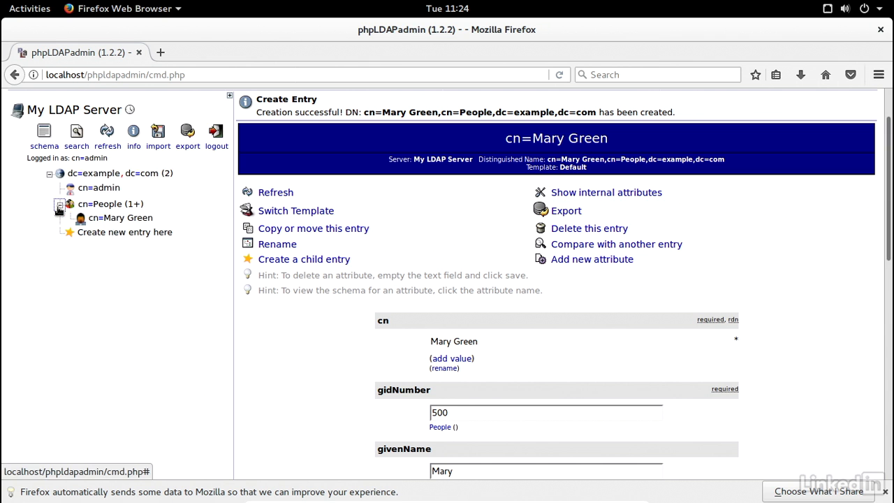
click(128, 220)
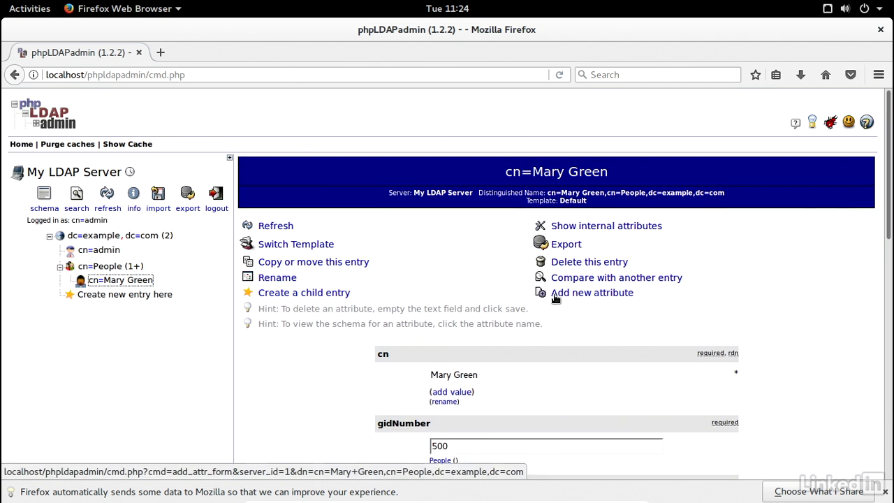
scroll(556, 297, down, 5)
scroll(555, 299, down, 5)
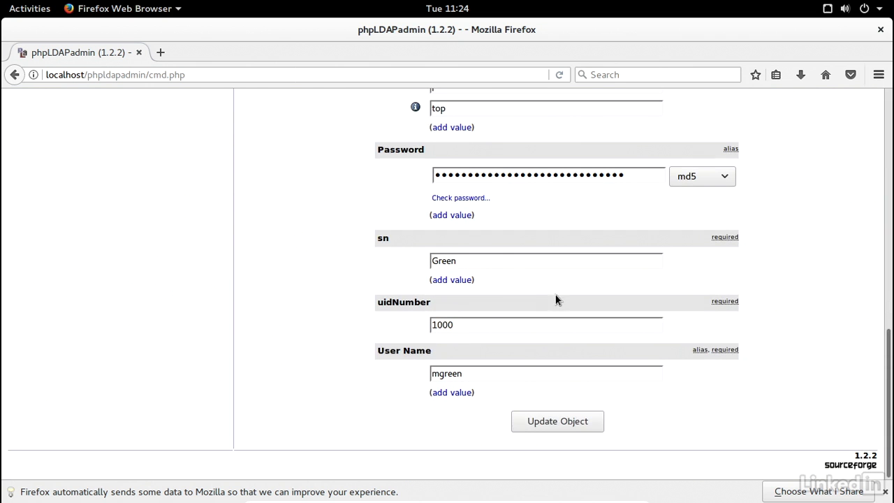
click(463, 324)
text(1)
click(533, 419)
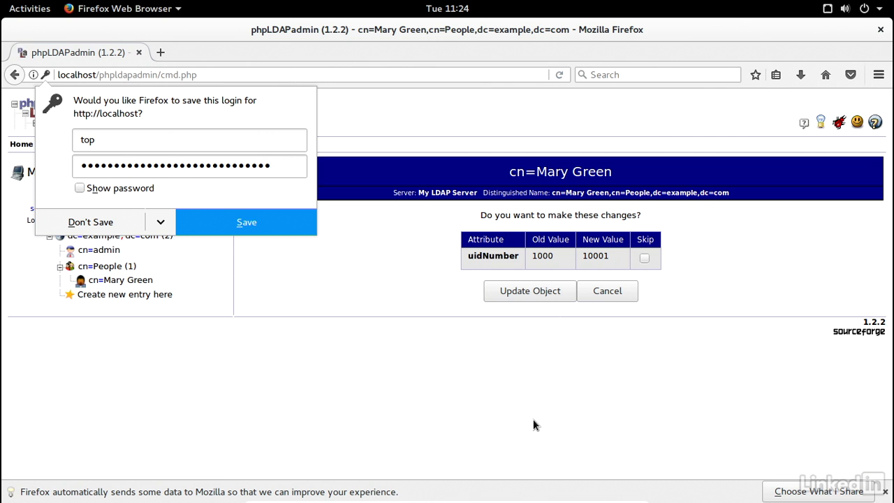
click(222, 227)
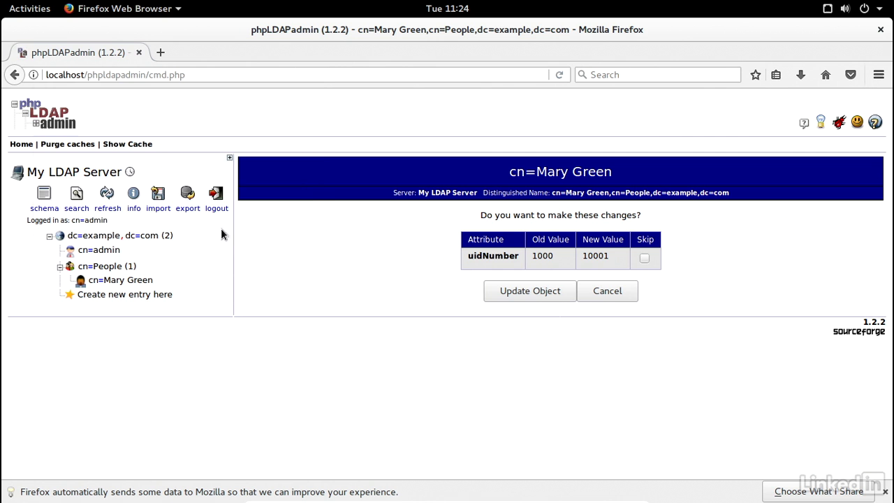
click(552, 292)
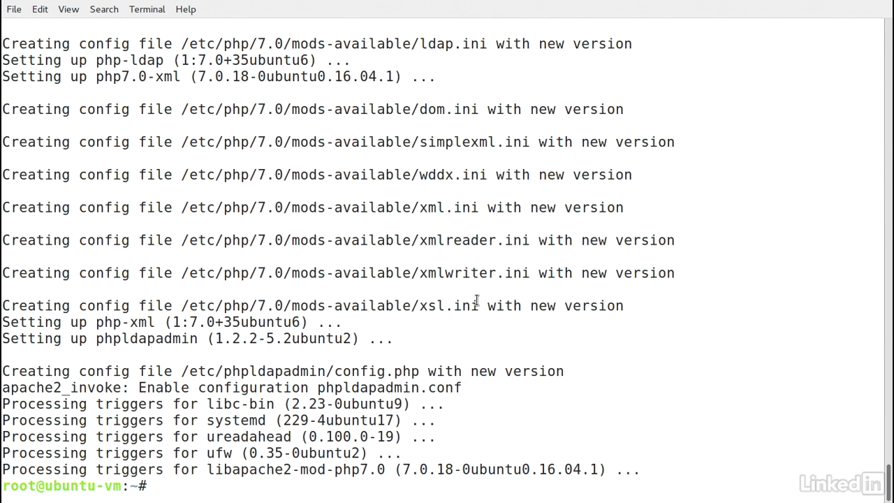
- Clear the screen and install nscd and ldap-auth-client with apt, answering y
text(clear)
key(Return)
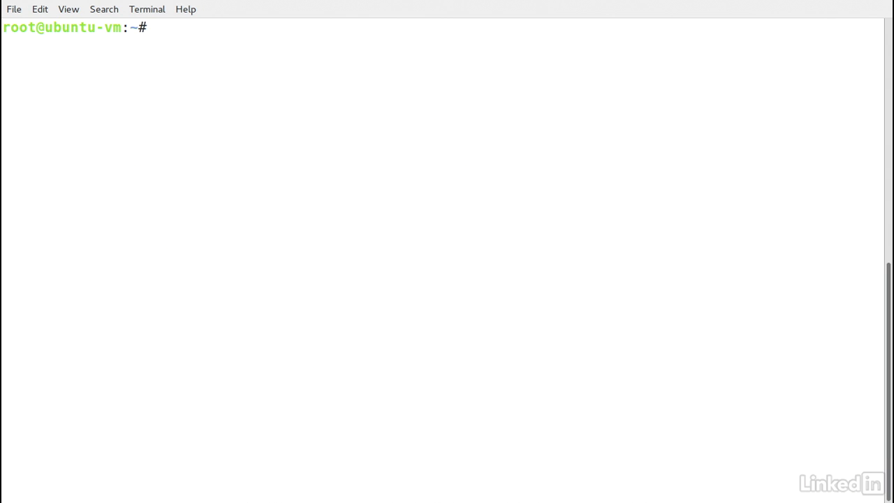
text(apt ins)
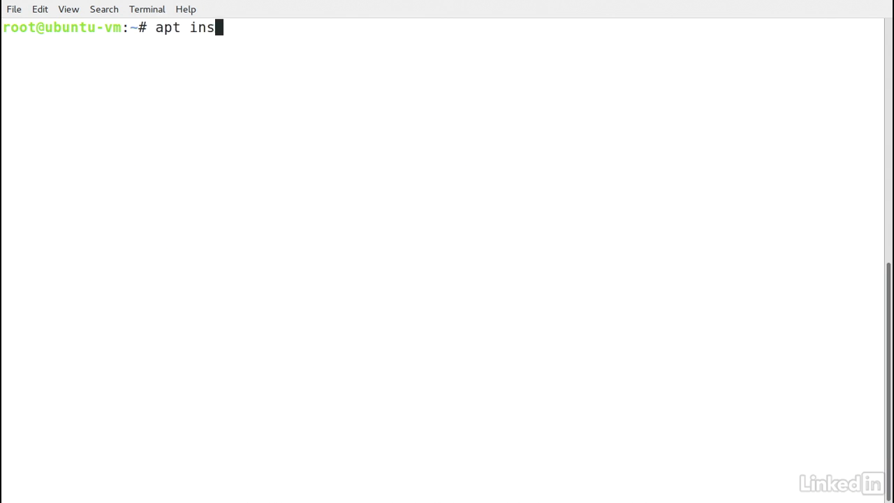
text(tall nscd )
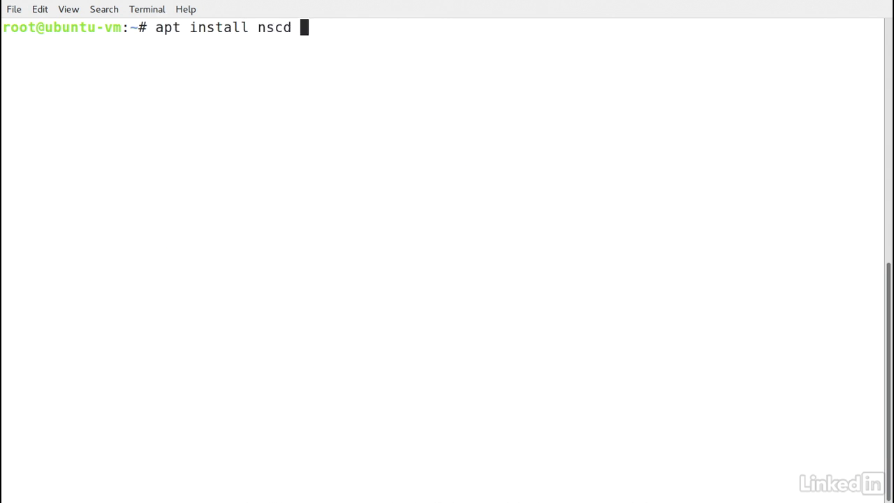
text(ldap-auth-client)
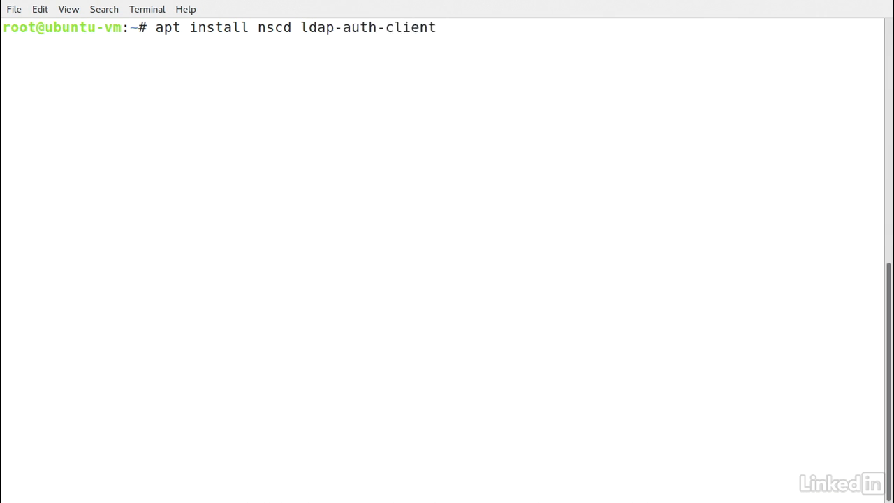
key(Return)
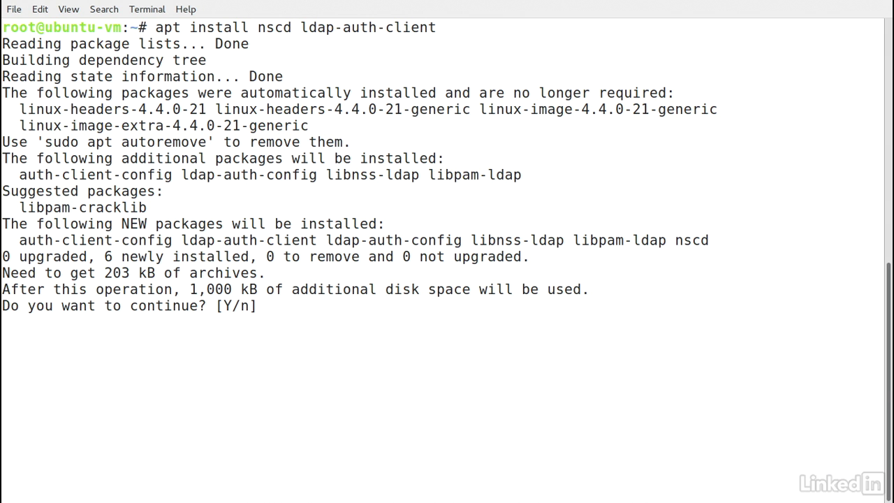
text(y)
key(Return)
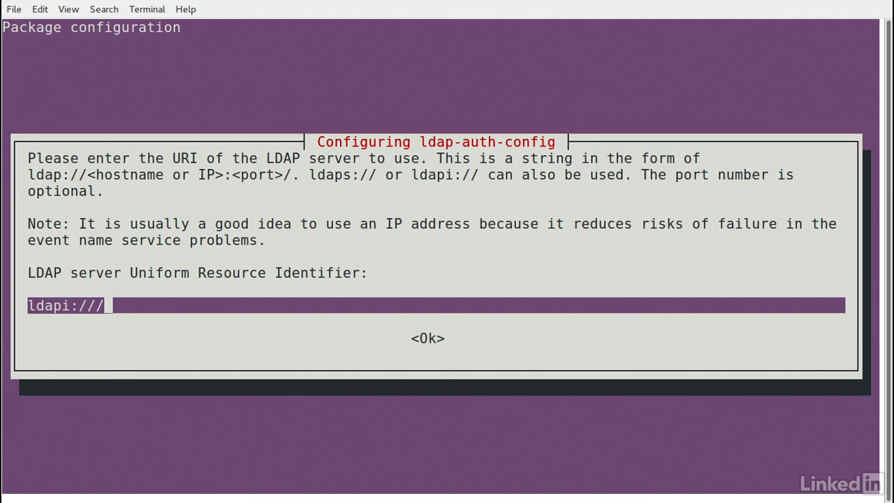
- Set the LDAP server URI to ldap://localhost and the search base to dc=example,dc=com
key(BackSpace)
key(BackSpace)
key(BackSpace)
key(BackSpace)
key(BackSpace)
key(BackSpace)
key(BackSpace)
key(BackSpace)
key(BackSpace)
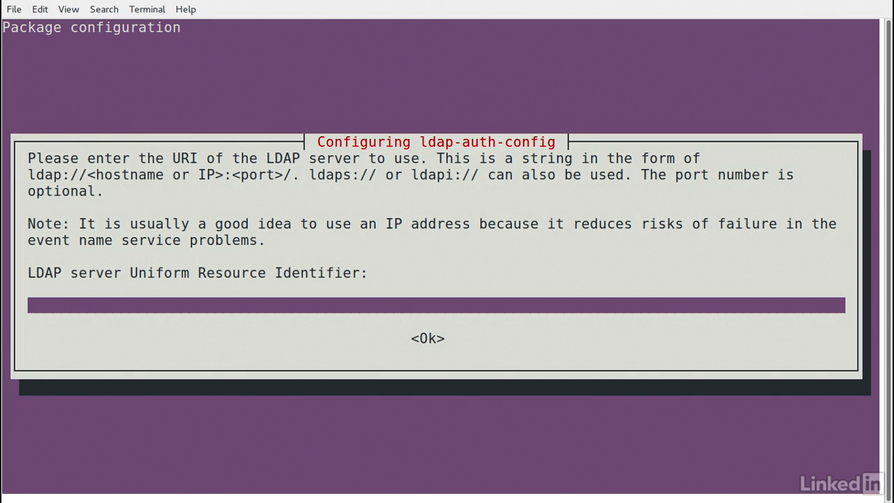
text(ldap://)
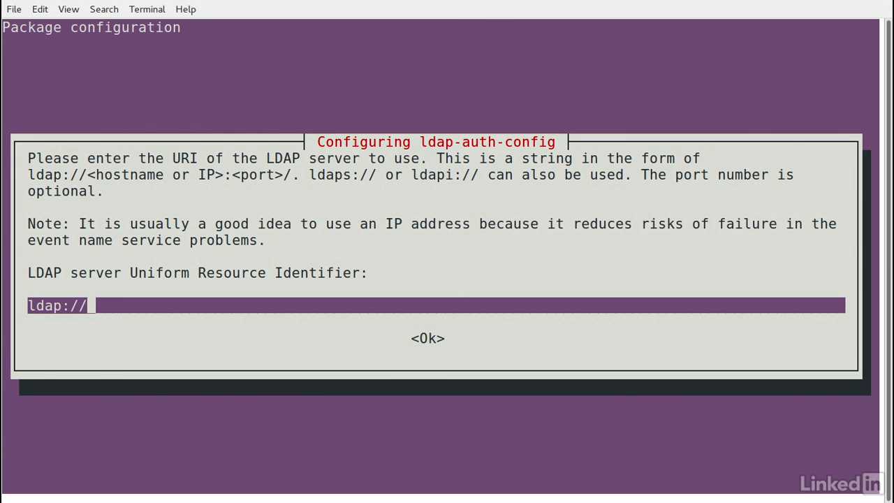
text(local)
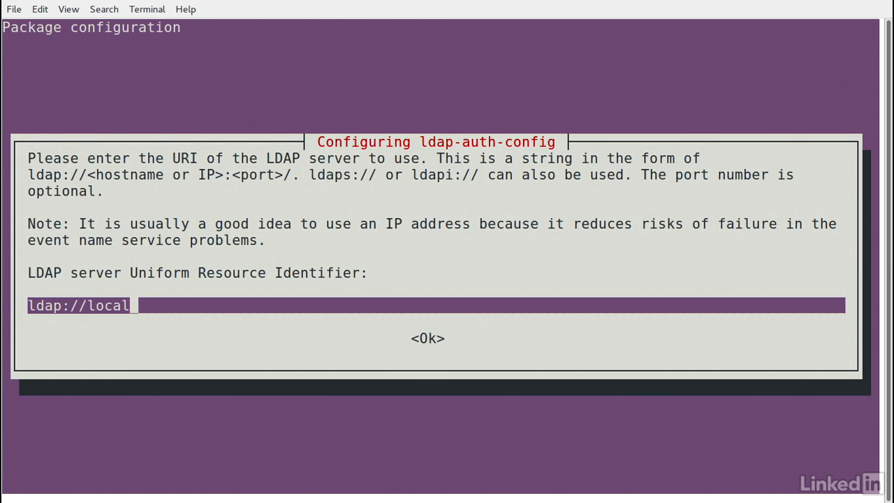
text(host)
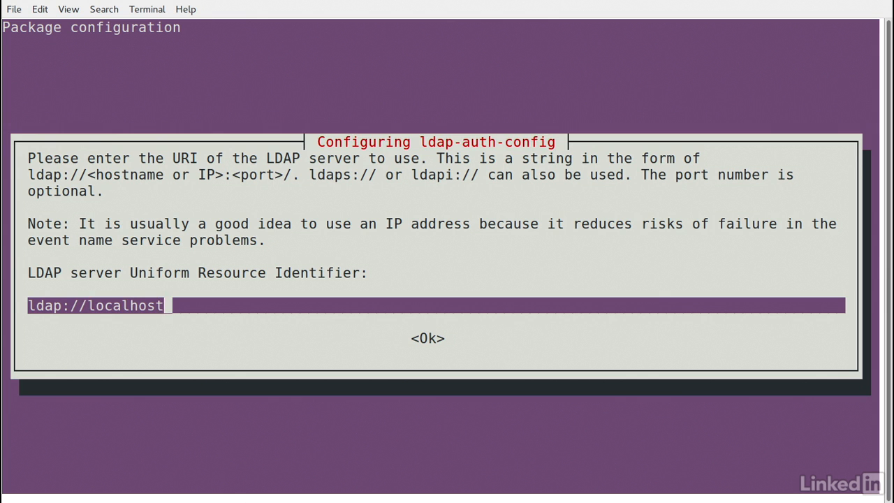
key(Return)
key(BackSpace)
key(BackSpace)
key(BackSpace)
text(com)
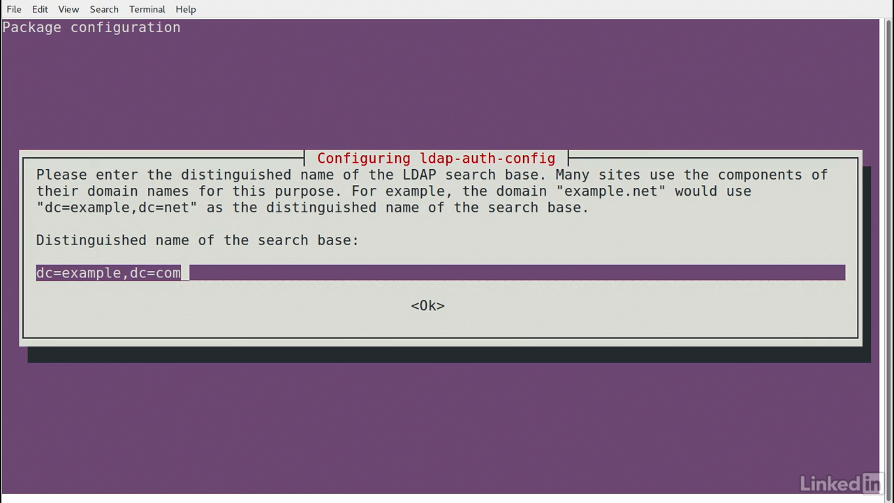
key(Return)
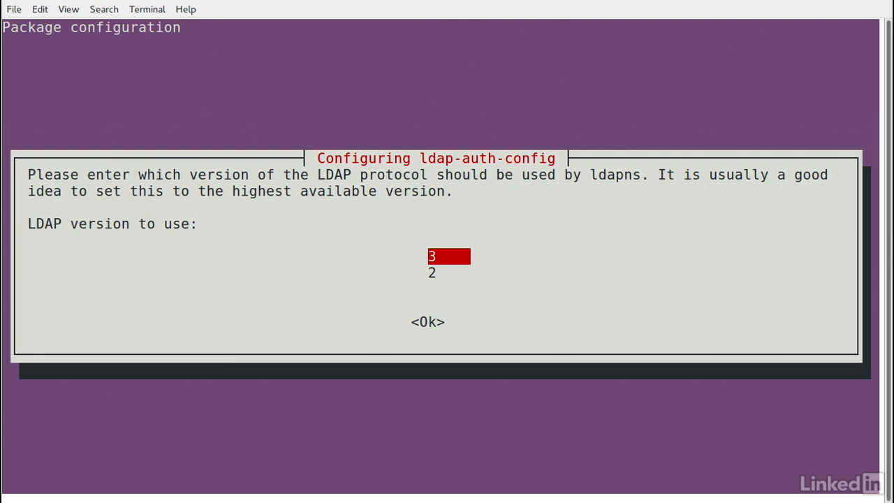
- Choose LDAP version 3, make local root the database admin, with root account cn=admin,dc=example,dc=com
key(Return)
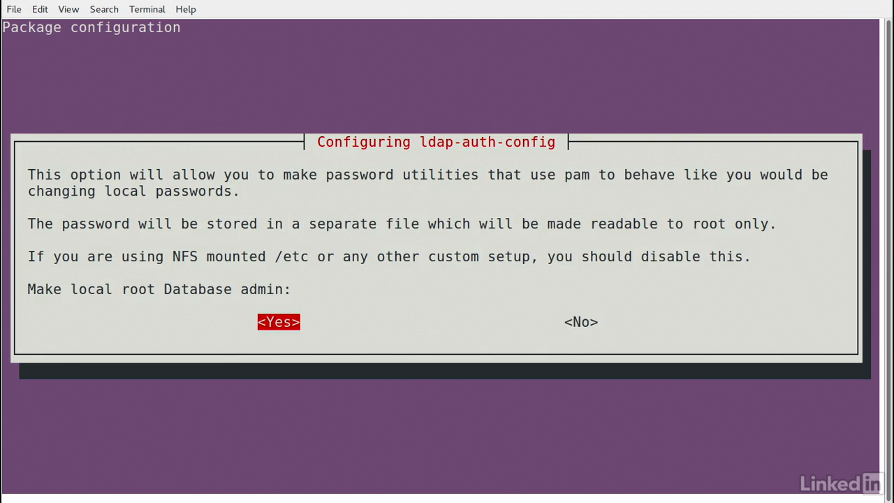
key(Return)
key(Return)
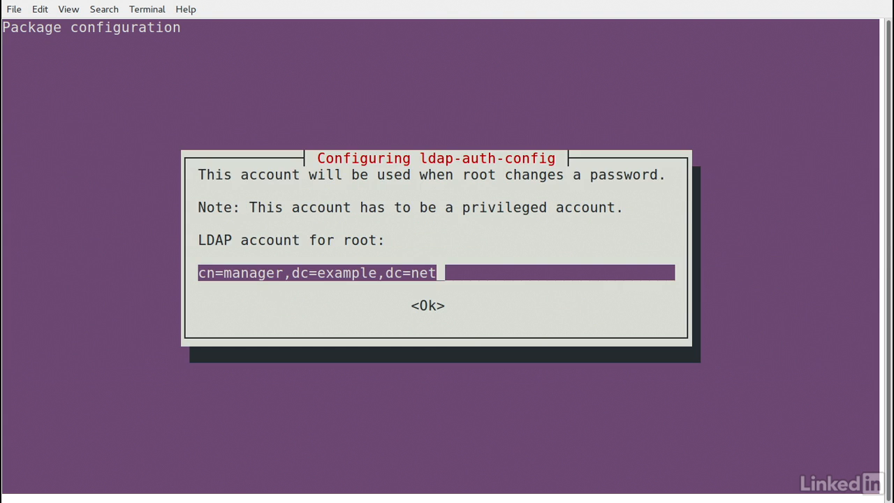
key(BackSpace)
key(BackSpace)
key(BackSpace)
key(BackSpace)
key(BackSpace)
key(BackSpace)
key(BackSpace)
key(BackSpace)
key(BackSpace)
key(BackSpace)
key(BackSpace)
key(BackSpace)
key(BackSpace)
key(BackSpace)
key(BackSpace)
key(BackSpace)
key(BackSpace)
key(BackSpace)
key(BackSpace)
key(BackSpace)
key(BackSpace)
key(BackSpace)
key(BackSpace)
key(BackSpace)
key(BackSpace)
key(BackSpace)
key(BackSpace)
key(BackSpace)
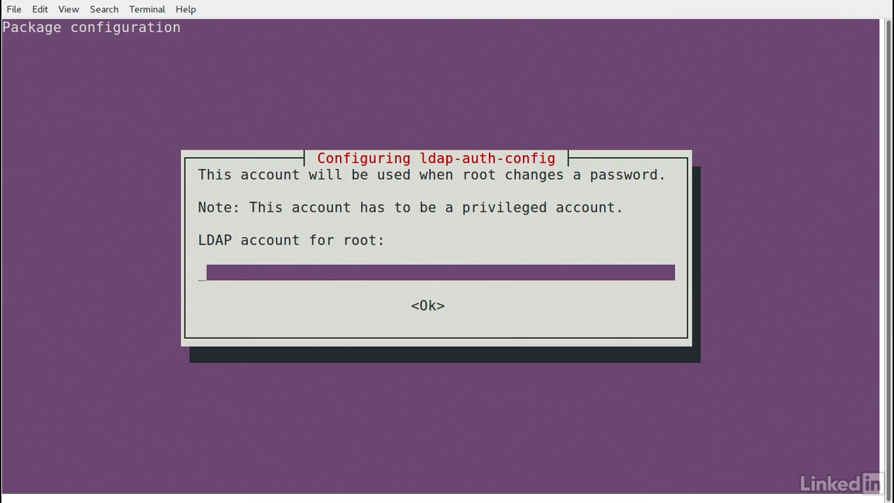
text(cn=admin)
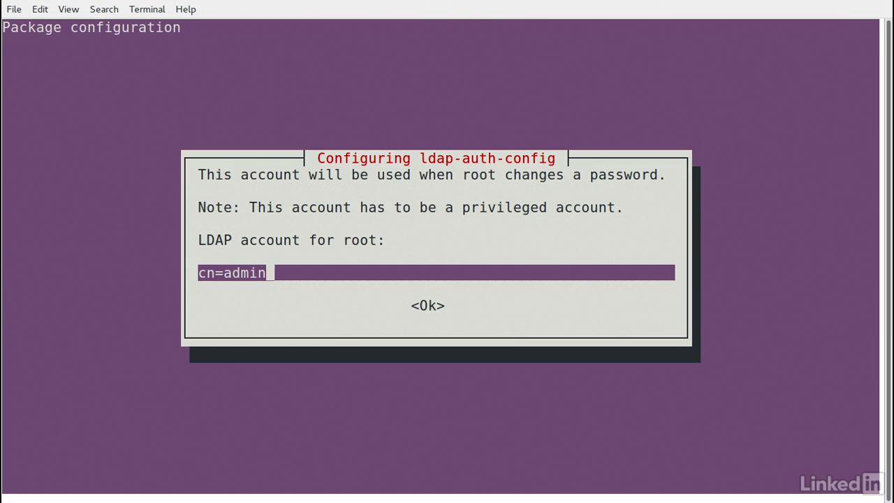
text(,dc=example,)
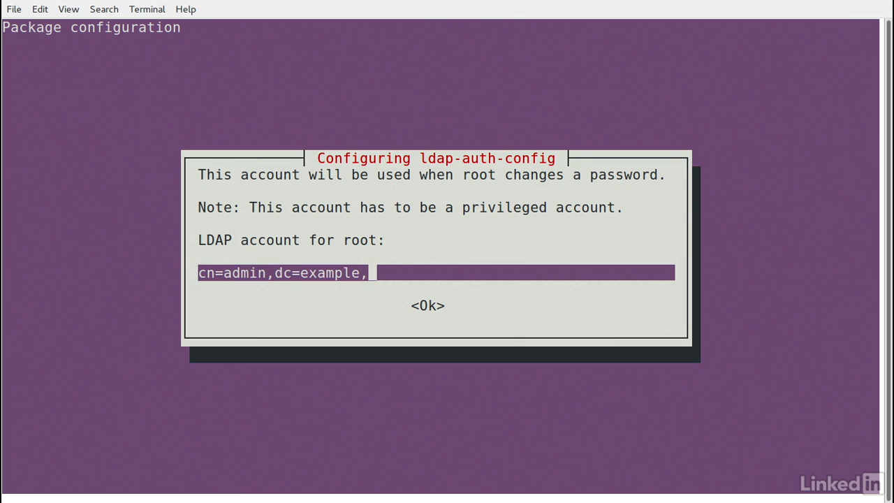
text(dc=com)
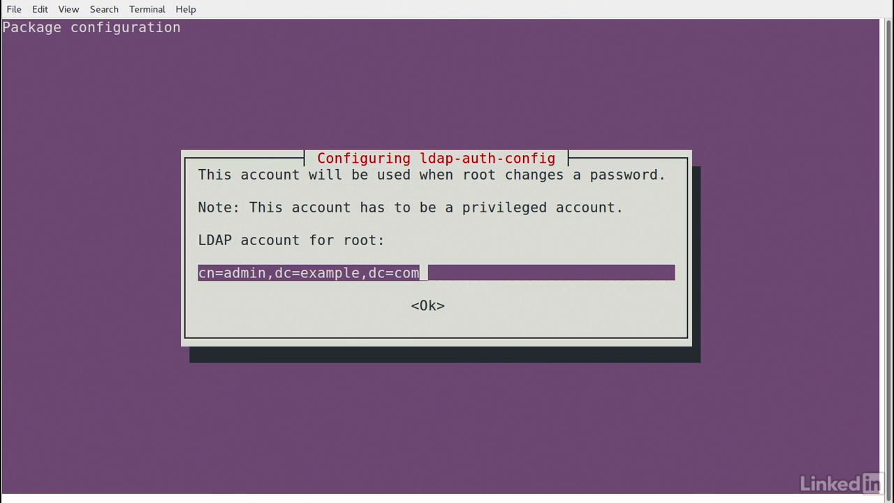
key(Return)
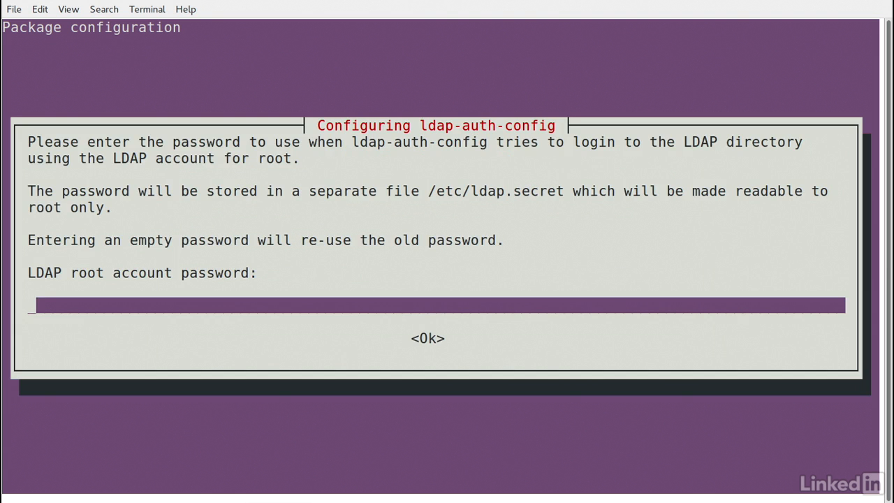
- Submit the LDAP root account password to finish the install, then discard the unrun dpkg-reconfigure ldap-auth-config command
text(password)
key(Return)
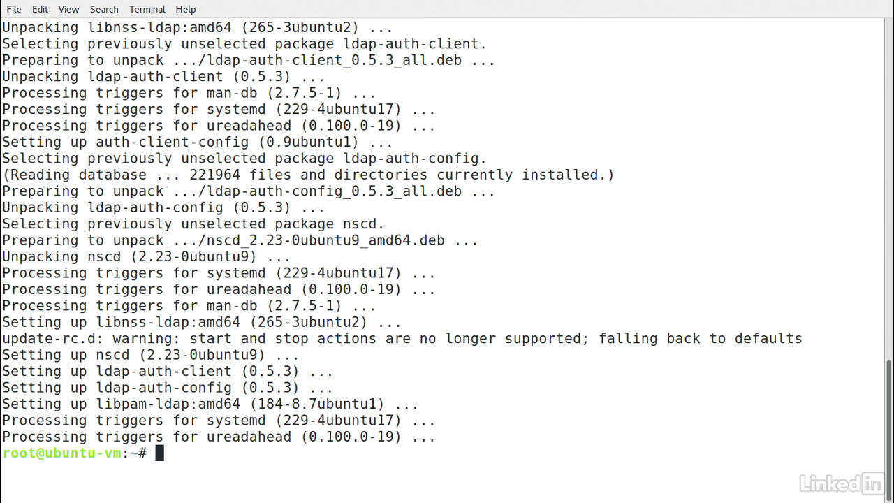
text(dpkg-reconfigure ldap-auth-config)
key(BackSpace)
key(BackSpace)
key(BackSpace)
key(BackSpace)
key(BackSpace)
key(BackSpace)
key(BackSpace)
key(BackSpace)
key(BackSpace)
key(BackSpace)
key(BackSpace)
key(BackSpace)
key(BackSpace)
key(BackSpace)
key(BackSpace)
key(BackSpace)
key(BackSpace)
key(BackSpace)
key(BackSpace)
key(BackSpace)
key(BackSpace)
key(BackSpace)
key(BackSpace)
key(BackSpace)
key(BackSpace)
key(BackSpace)
key(BackSpace)
key(BackSpace)
key(BackSpace)
key(BackSpace)
- Open /etc/nsswitch.conf in nano and add ldap after compat on the passwd line
text(nano /etc/nsswi)
key(Tab)
key(Return)
key(Down)
key(Down)
key(Down)
key(Down)
key(Down)
key(Down)
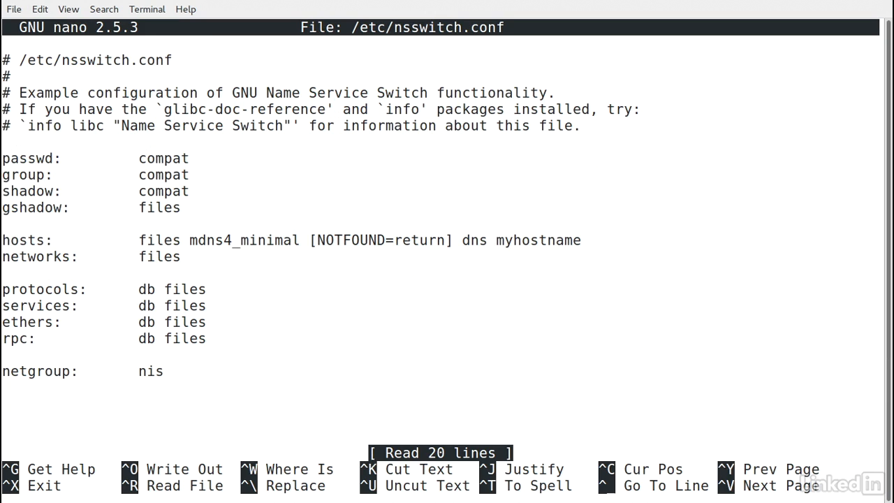
key(Down)
key(Down)
key(Right)
key(Up)
key(Up)
key(Right)
key(Right)
key(Right)
key(Right)
key(Right)
key(Right)
key(Right)
key(Right)
key(Right)
key(Right)
key(Right)
key(Right)
key(Right)
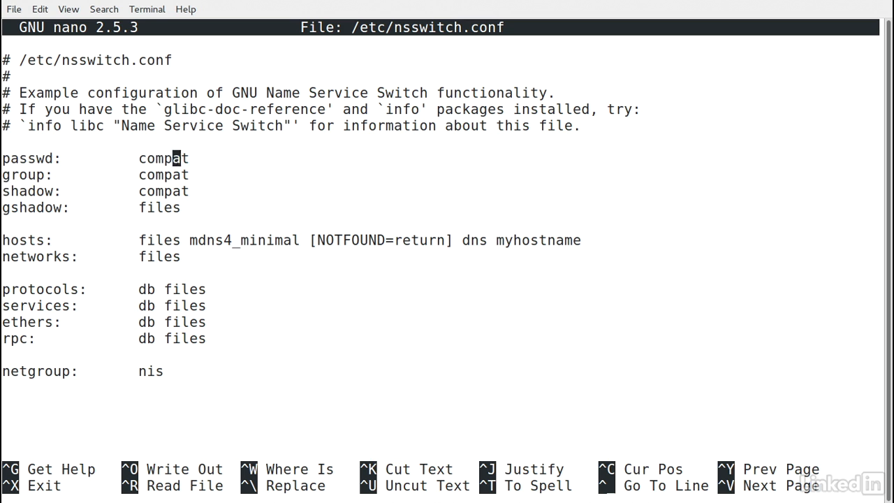
key(Right)
text(ldap)
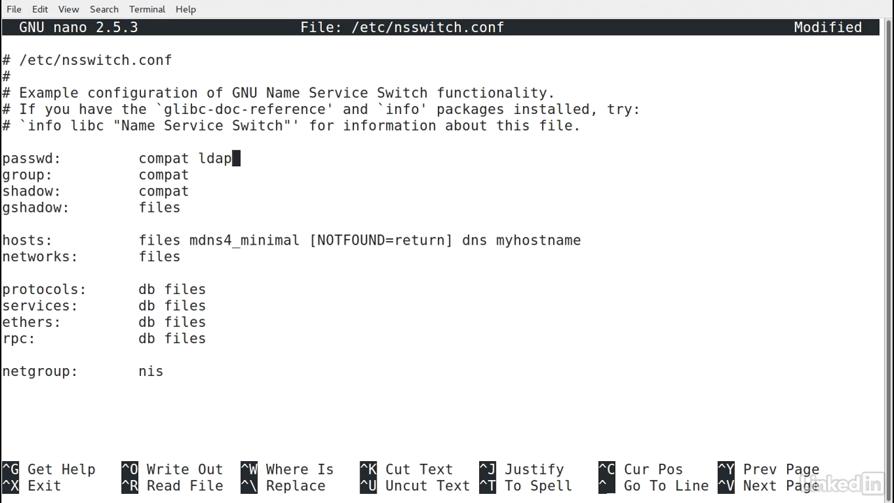
- Add ldap after compat on the group and shadow lines as well
key(Down)
text(ldap)
key(Down)
text(ldap)
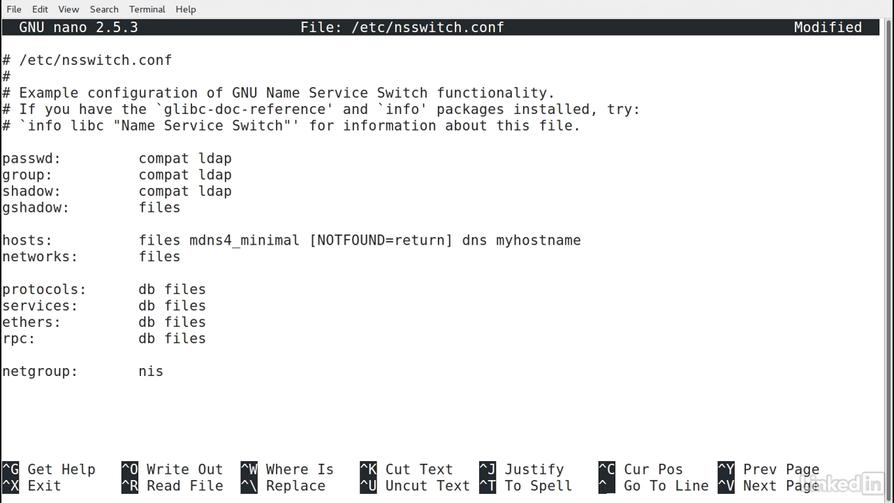
- Save nsswitch.conf and exit nano
key(ctrl+o)
key(Return)
key(ctrl+x)
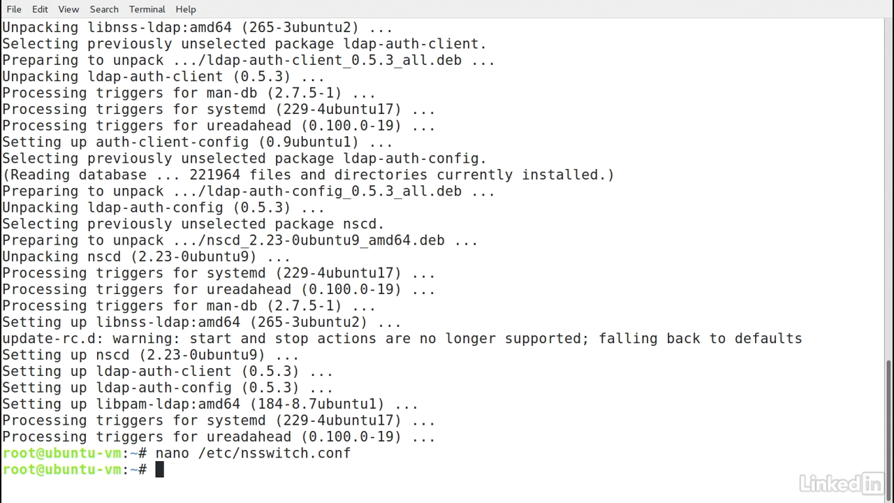
- Grep /etc/pam.d/* for ldap to confirm pam_ldap.so in the common-* PAM files
text(grep ldap )
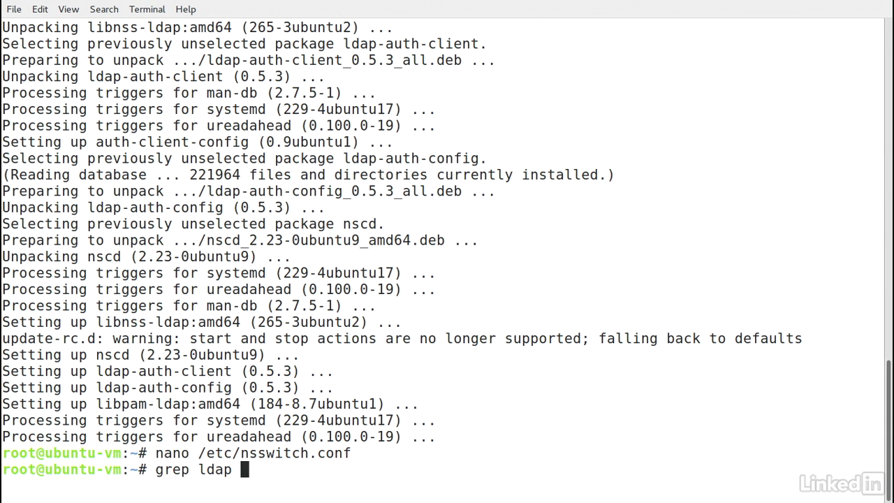
text(/etc/pam.d)
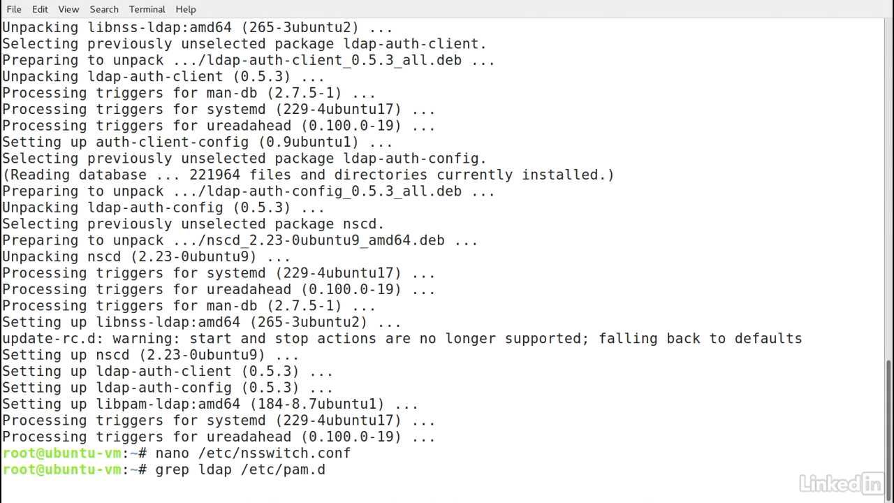
key(Return)
key(Up)
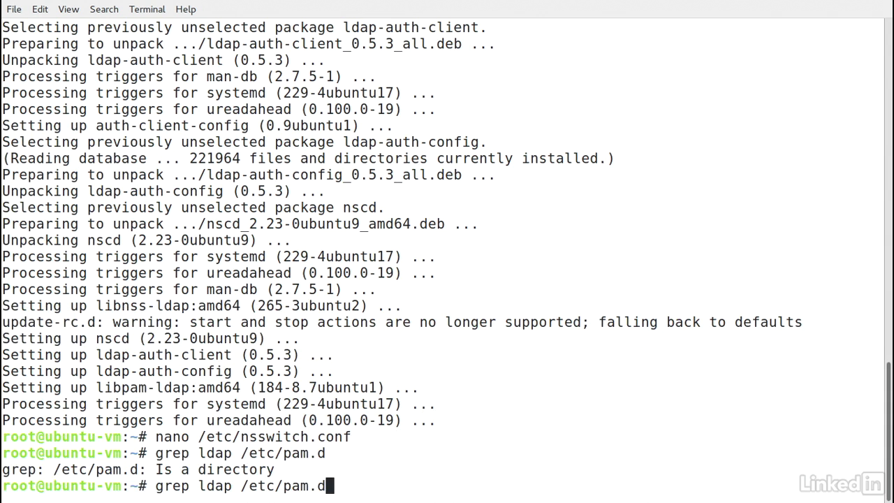
text(/*)
key(Return)
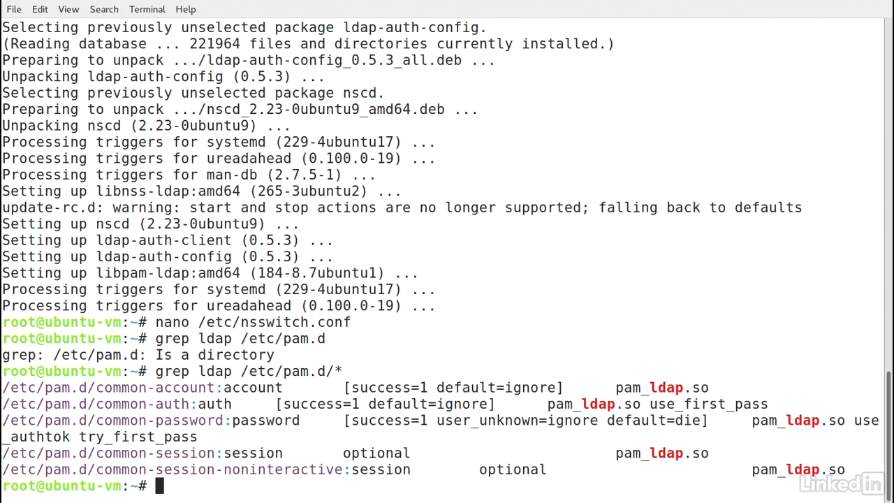
text(pam-auth-update)
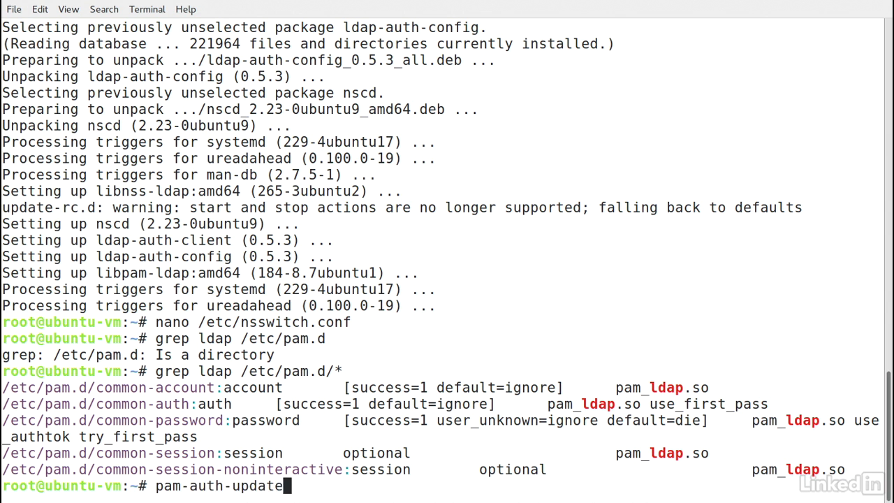
- Enable the 'Create home directory on login' profile in pam-auth-update and apply it
key(Return)
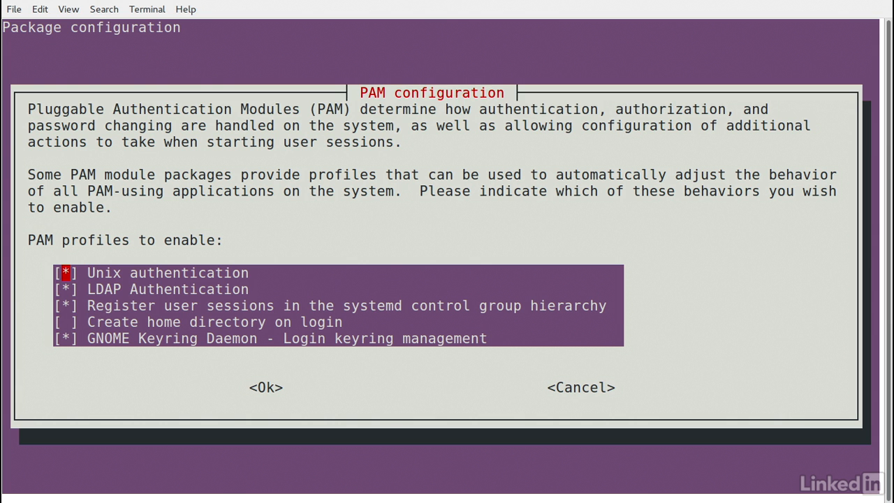
key(Down)
key(Down)
key(Down)
key(space)
key(Tab)
key(Return)
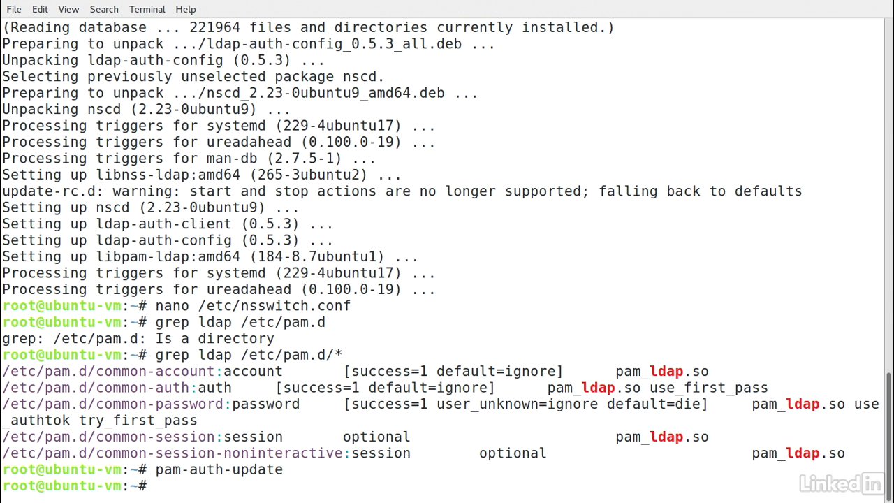
- Append skel=/etc/skel to the pam_mkhomedir.so line in /etc/pam.d/common-session and save it
text(nano /etc)
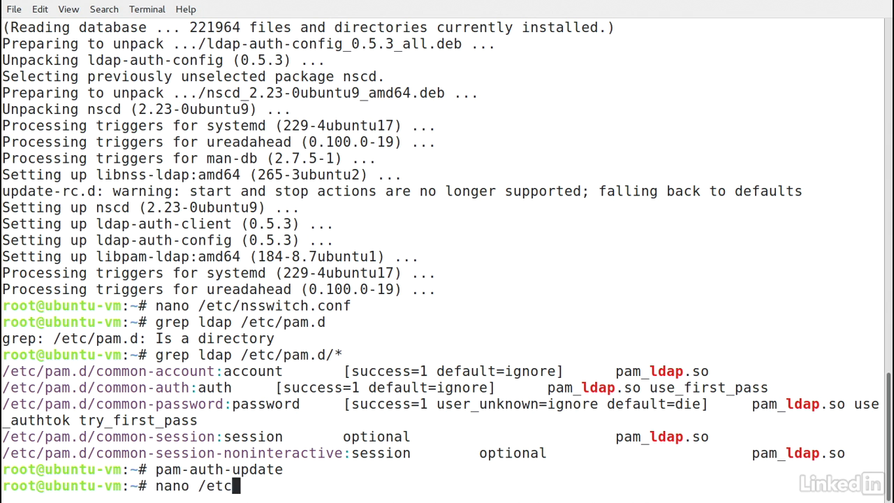
text(/pam.d/)
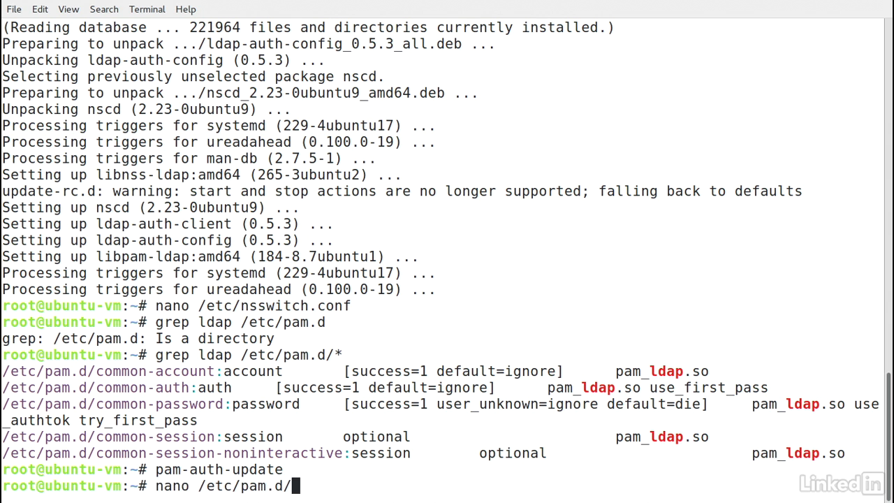
text(common-session)
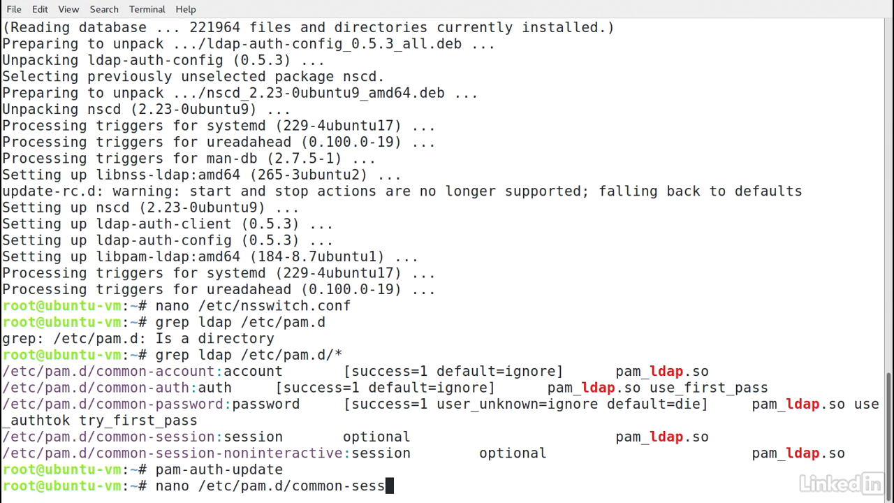
key(Return)
key(Down)
key(Down)
key(Down)
key(Down)
key(Down)
key(Down)
key(Down)
key(Down)
key(Down)
key(Down)
key(Down)
key(Down)
key(Down)
key(Down)
key(Down)
key(Down)
key(Down)
key(Down)
key(Down)
key(Down)
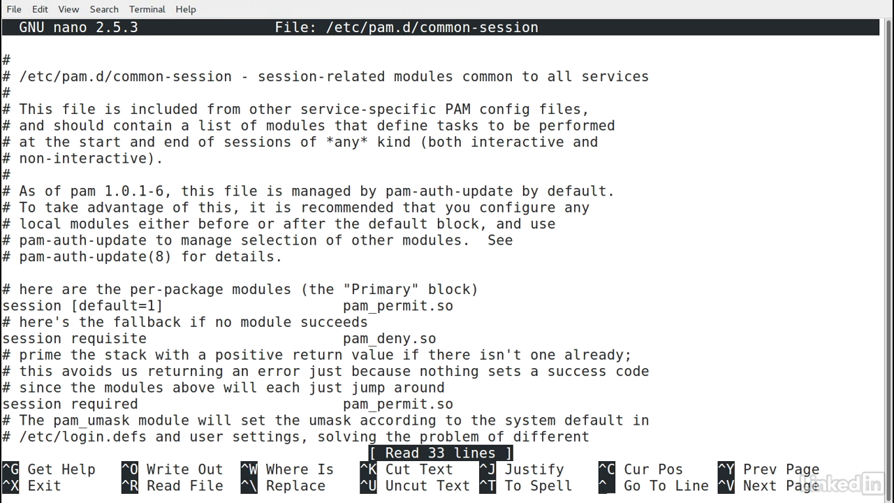
key(Down)
key(Down)
key(Down)
key(Down)
key(Up)
key(Up)
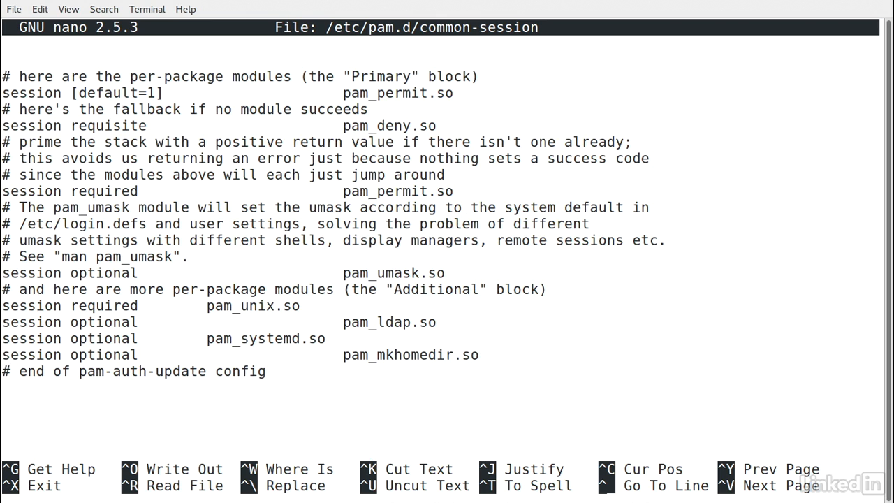
text(skel=)
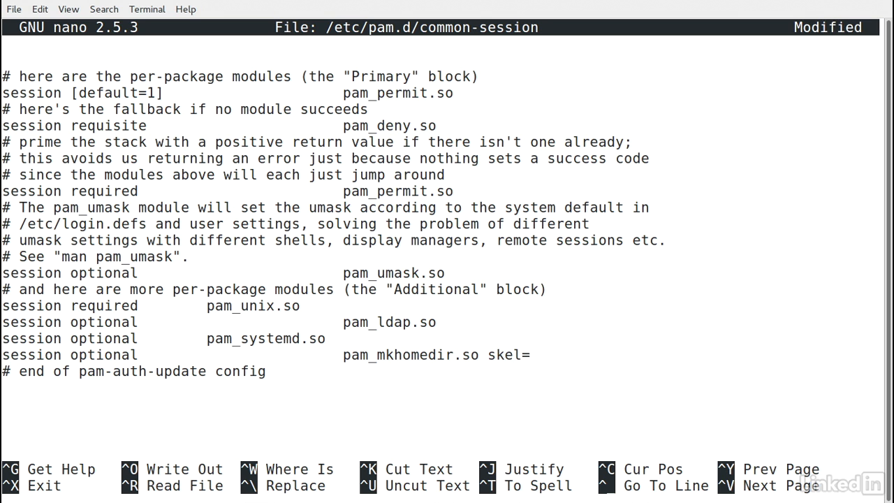
text(/etc/skel)
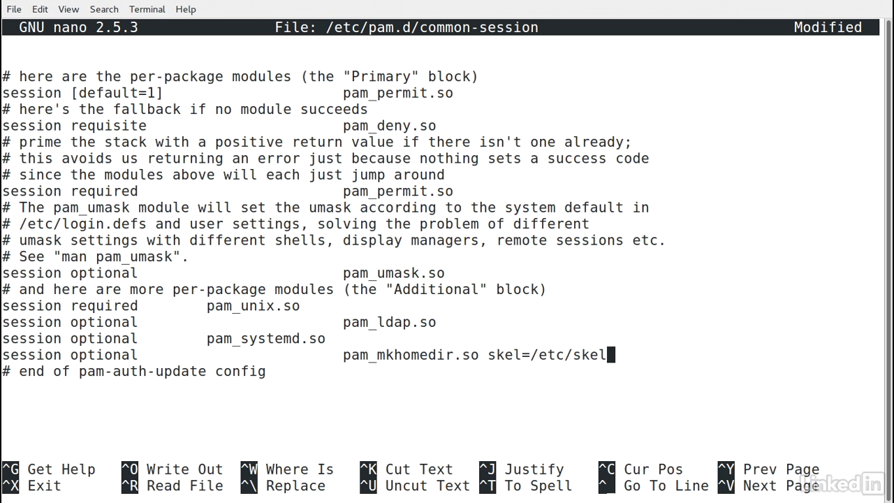
key(ctrl+o)
key(Return)
key(ctrl+x)
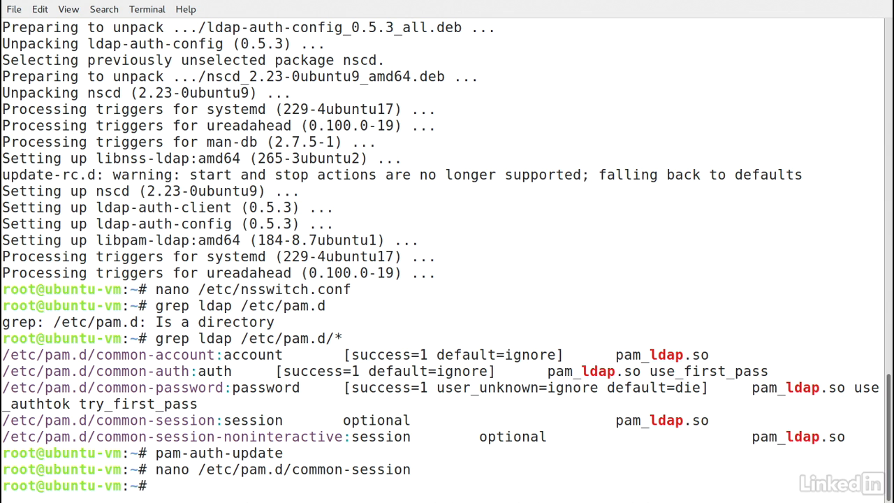
- Restart nscd with systemctl and switch to the tty4 text console
text(systemctl restart)
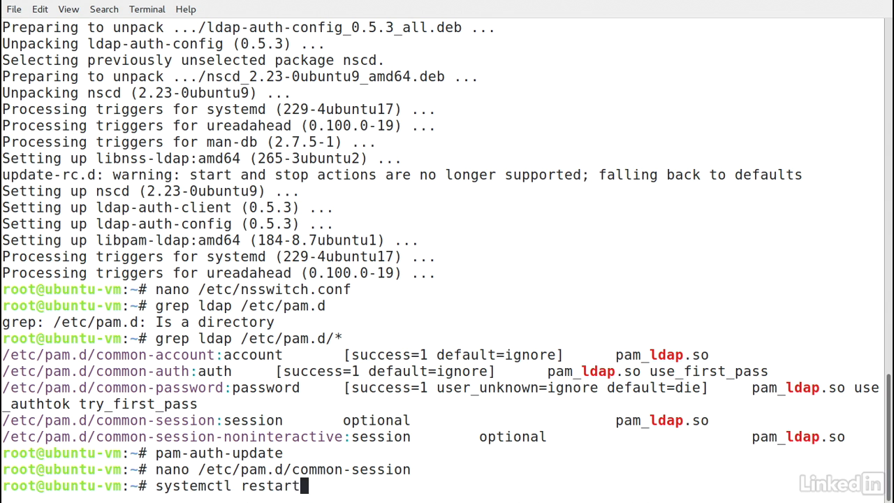
text( nscd)
key(Return)
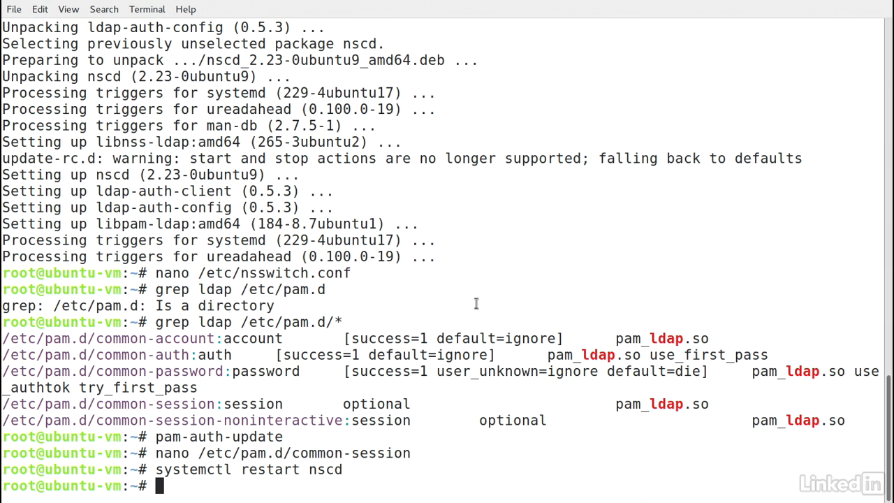
key(ctrl+alt+F4)
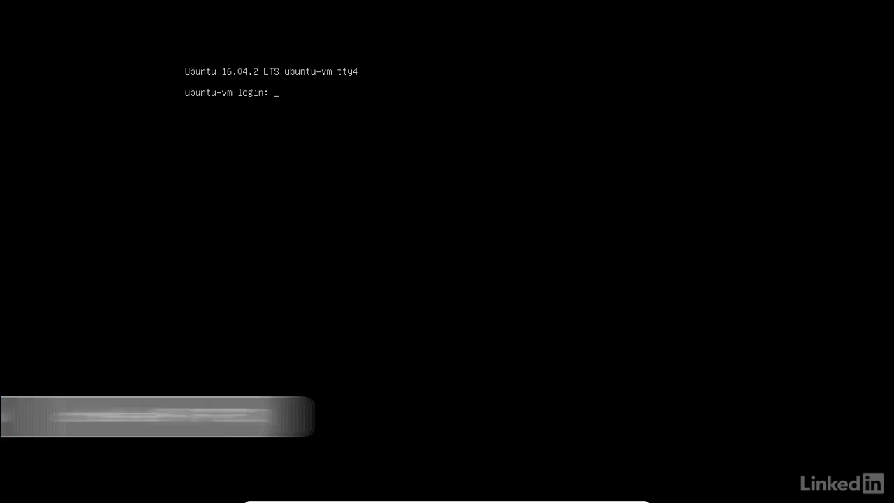
- Log in as the LDAP user on tty4 and run id, showing uid 10001 and gid 500(People)
key(Return)
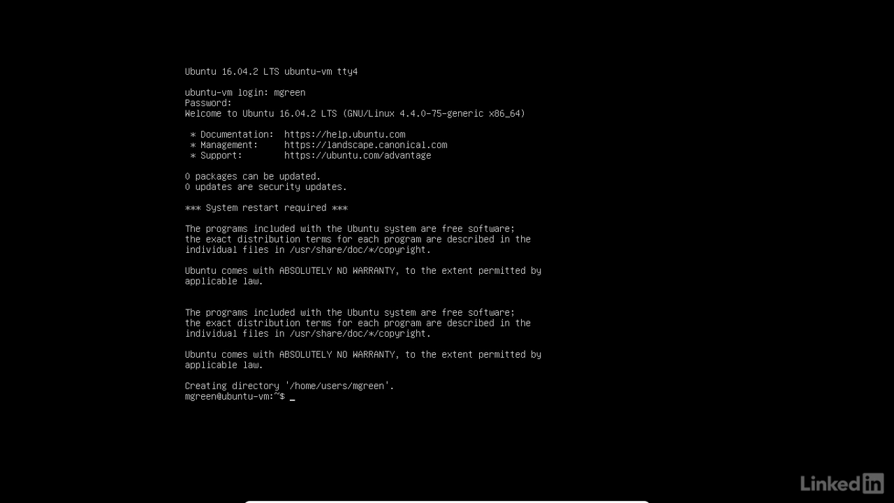
text(id)
key(Return)
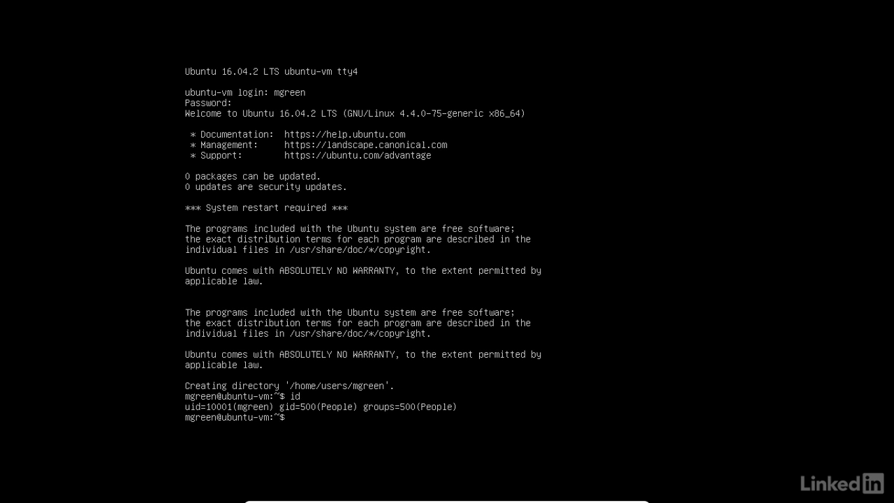